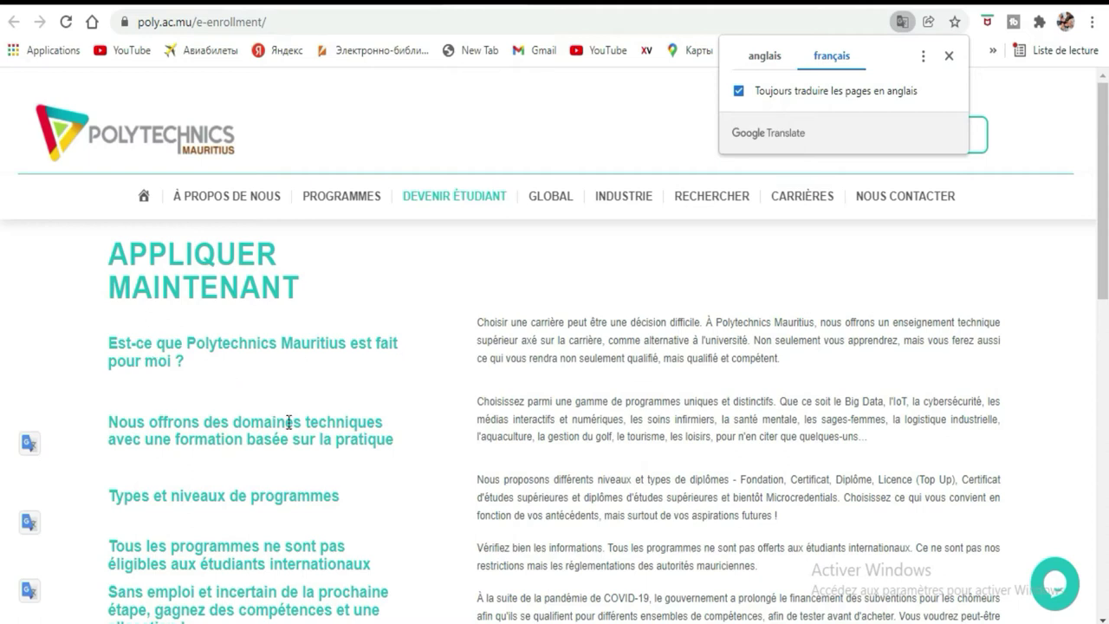
# Step: Review the Polytechnics Mauritius application information and open the registration form for international students
pyautogui.scroll(-1, 300, 425)
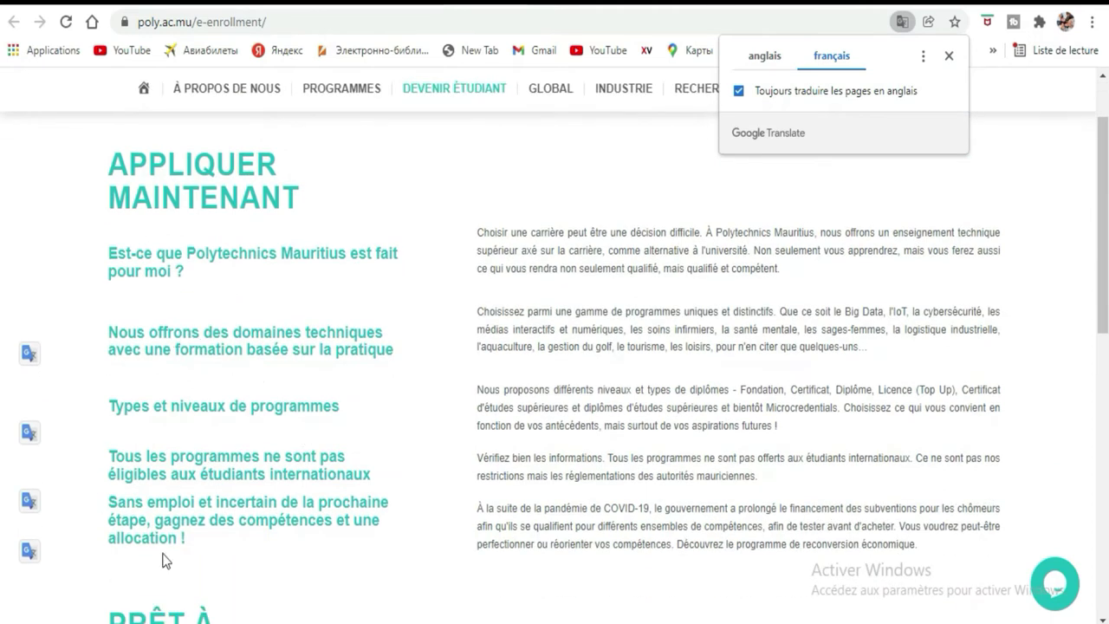
pyautogui.scroll(-3, 361, 367)
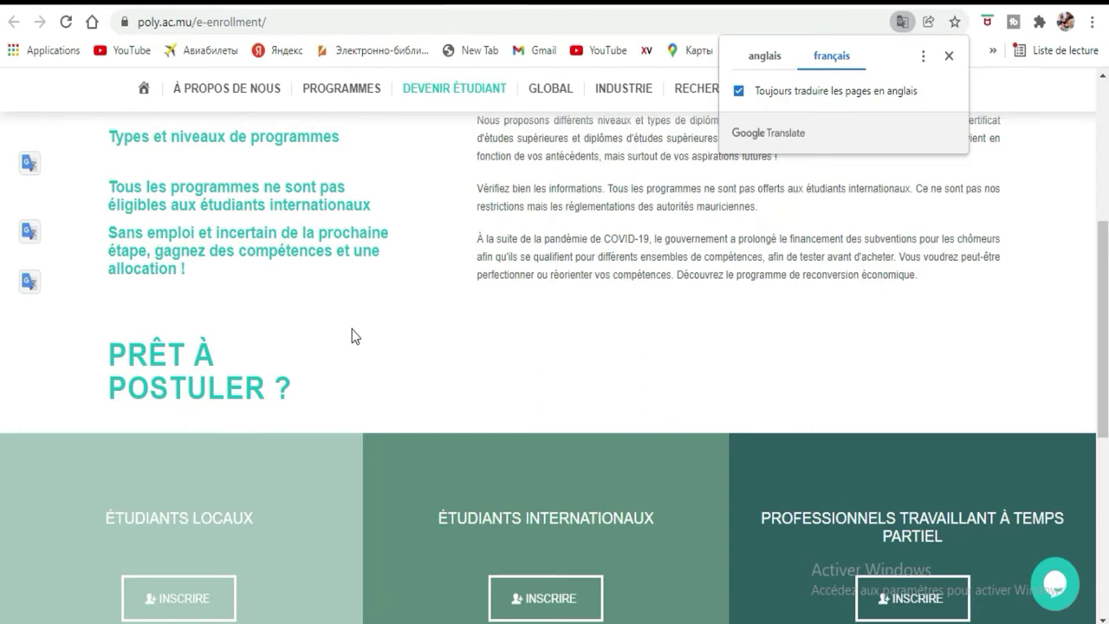
pyautogui.scroll(3, 386, 293)
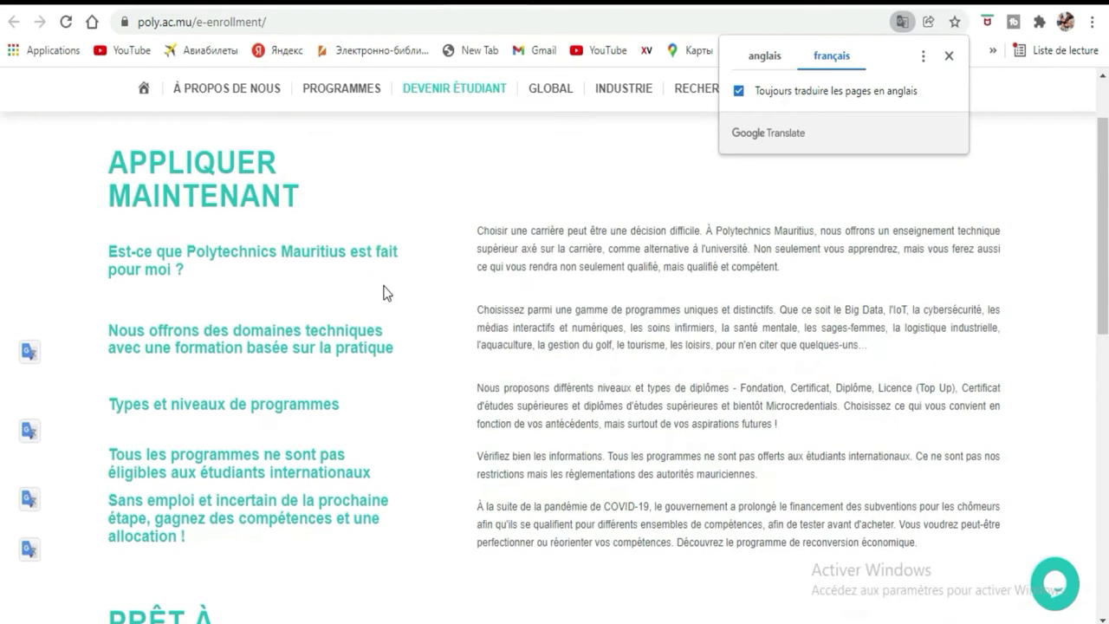
pyautogui.scroll(-3, 387, 293)
pyautogui.scroll(-2, 387, 292)
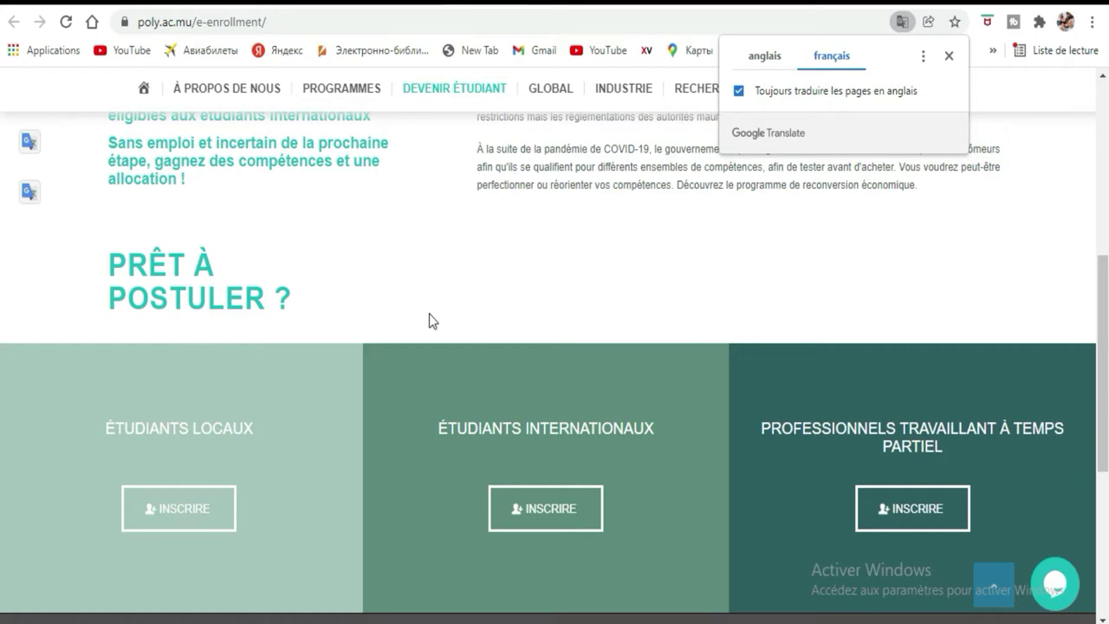
pyautogui.moveTo(102, 258); pyautogui.dragTo(285, 317)
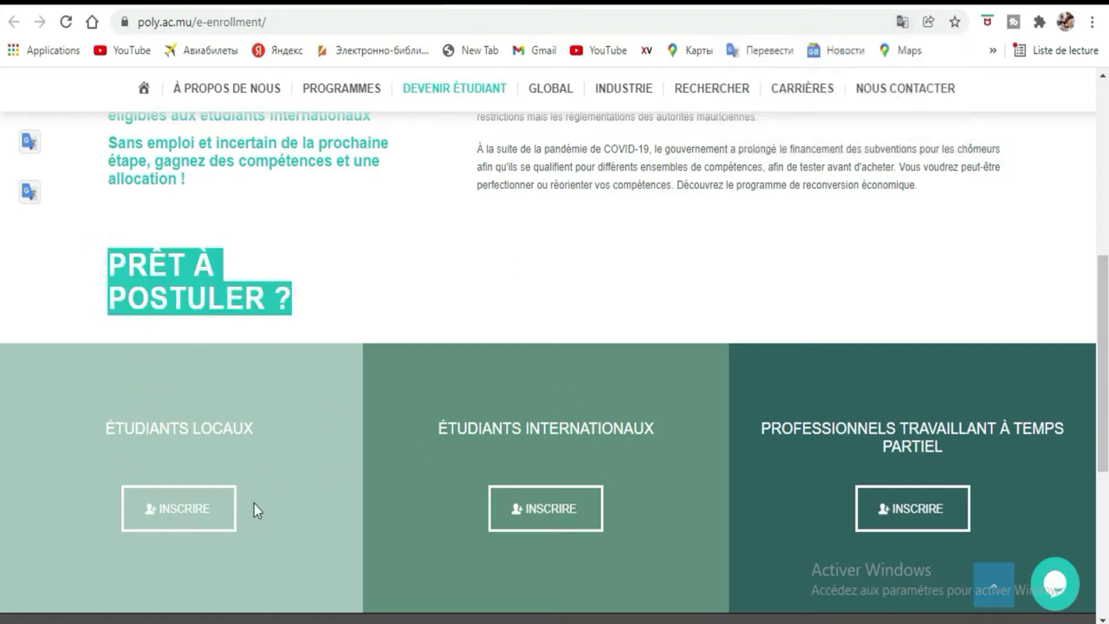
pyautogui.click(569, 517)
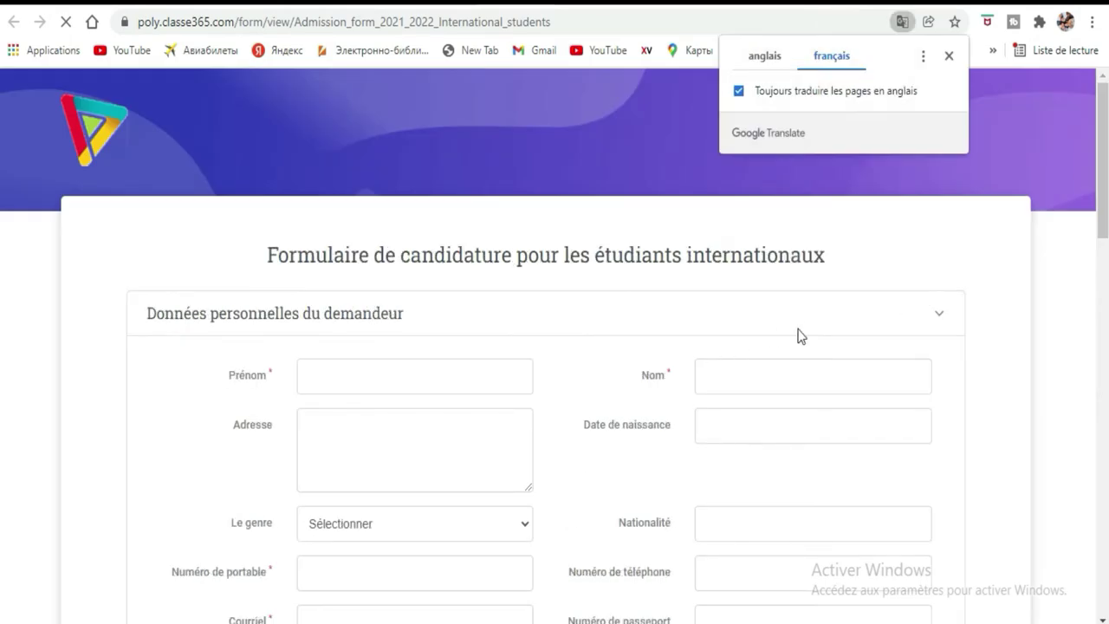
# Step: Open the on-screen keyboard, dismiss the translation popup, and move the keyboard clear of the applicant's personal details fields
pyautogui.scroll(-1, 652, 166)
pyautogui.scroll(-1, 652, 166)
pyautogui.scroll(1, 651, 166)
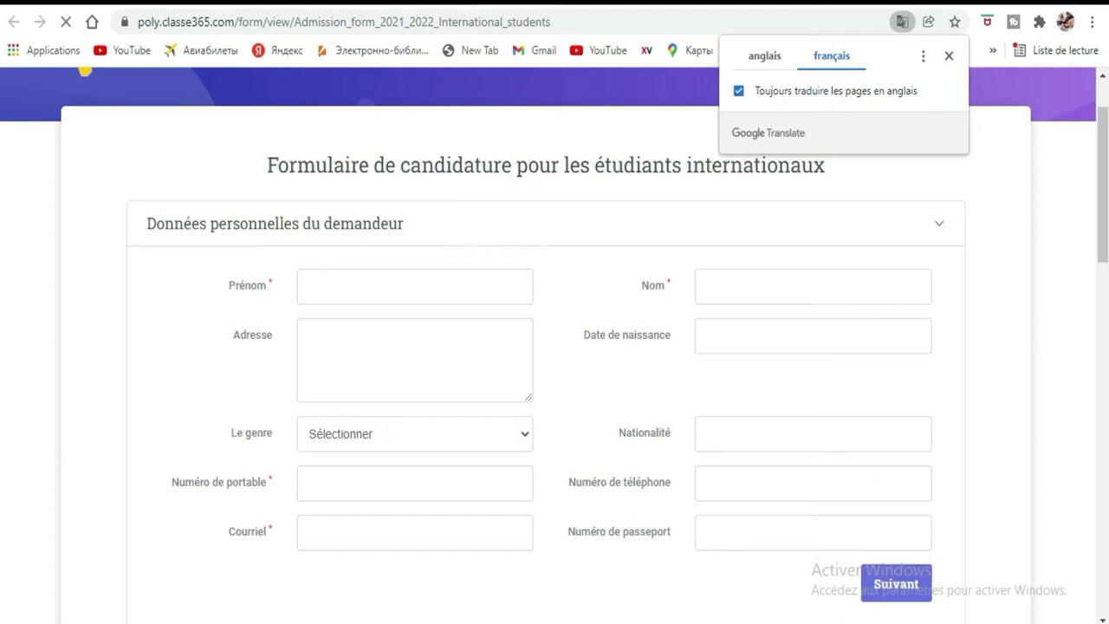
pyautogui.moveTo(423, 623)
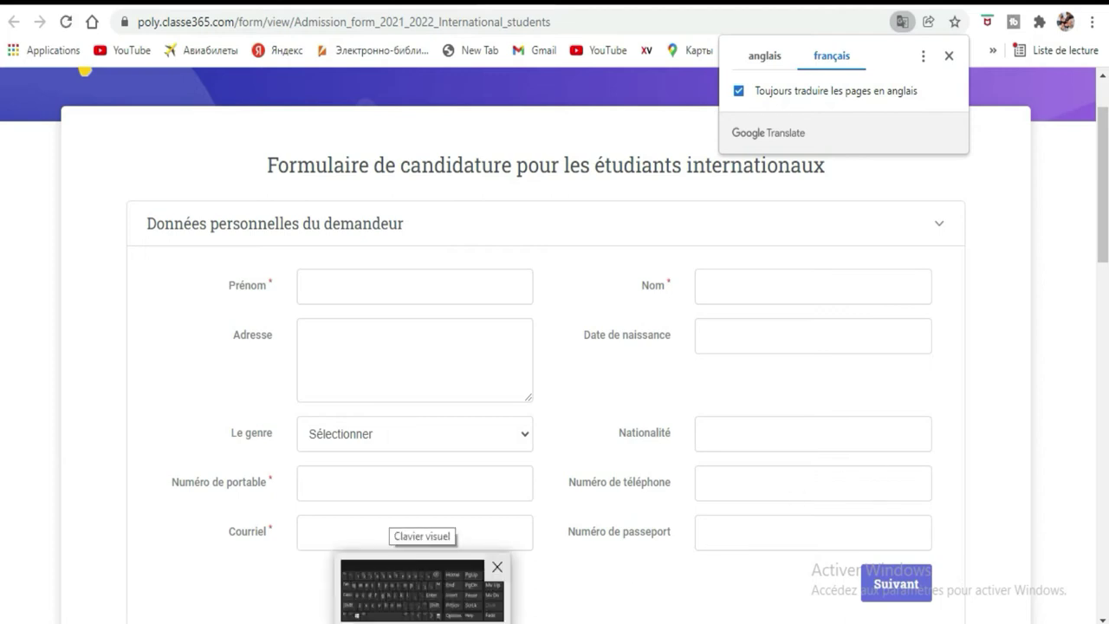
pyautogui.click(422, 591)
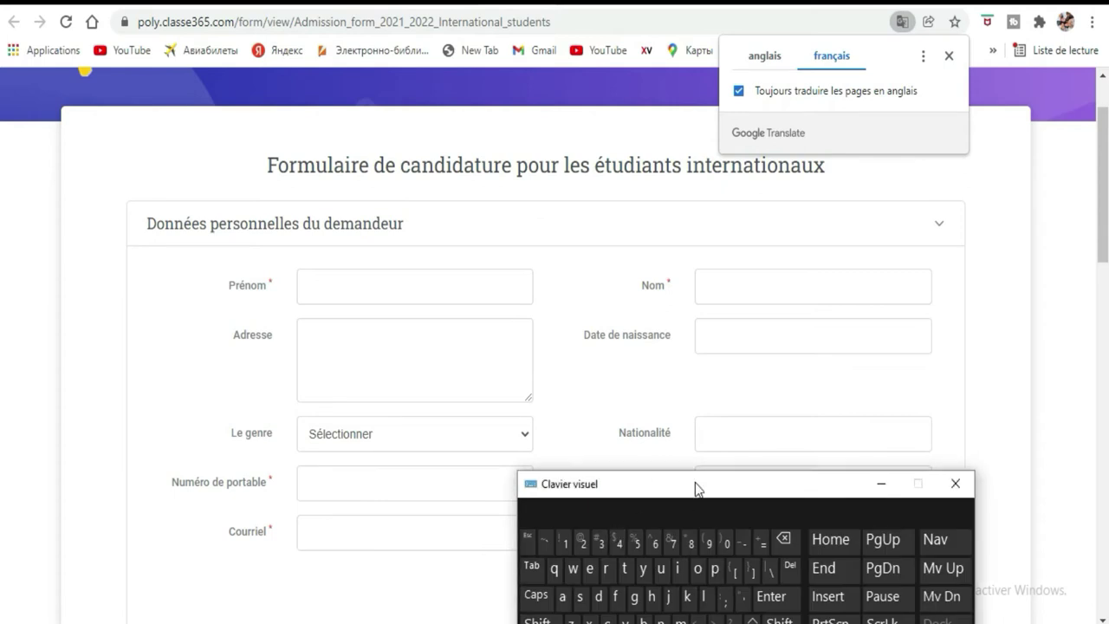
pyautogui.moveTo(695, 488); pyautogui.dragTo(534, 328)
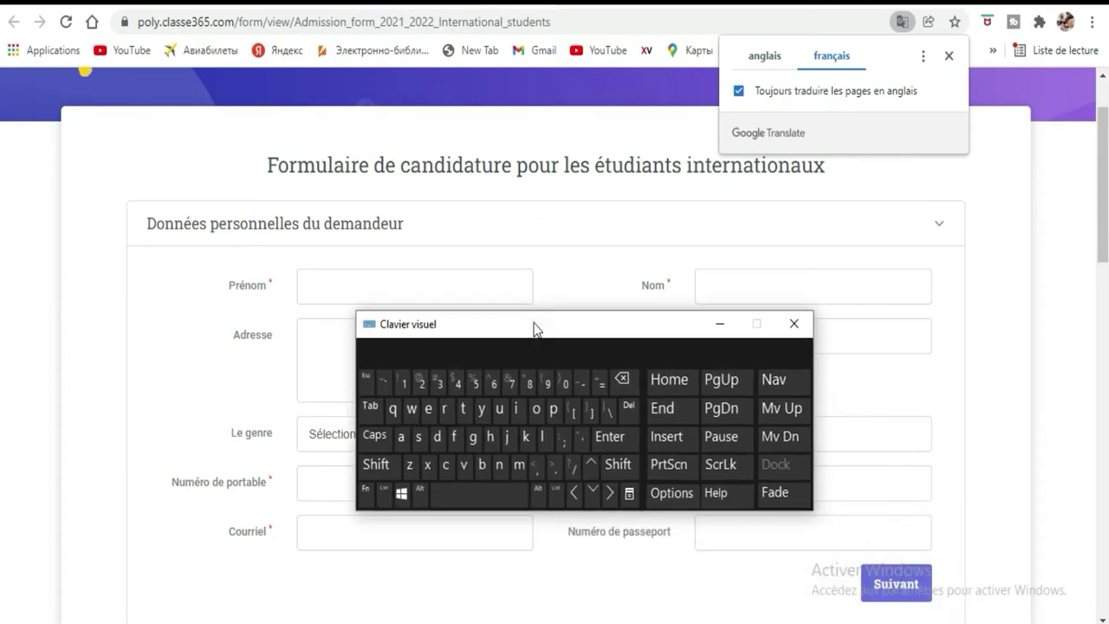
pyautogui.click(949, 56)
pyautogui.moveTo(623, 356); pyautogui.dragTo(636, 523)
# Step: Look over the international application form and enter the applicant's first name in the personal details section
pyautogui.scroll(-2, 604, 261)
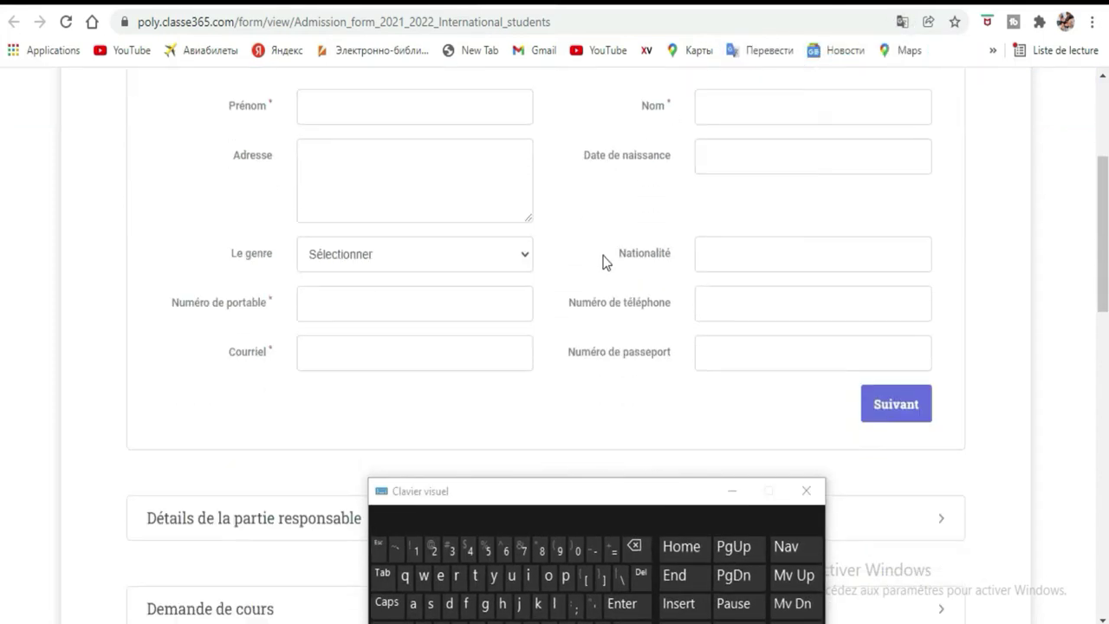
pyautogui.scroll(1, 604, 261)
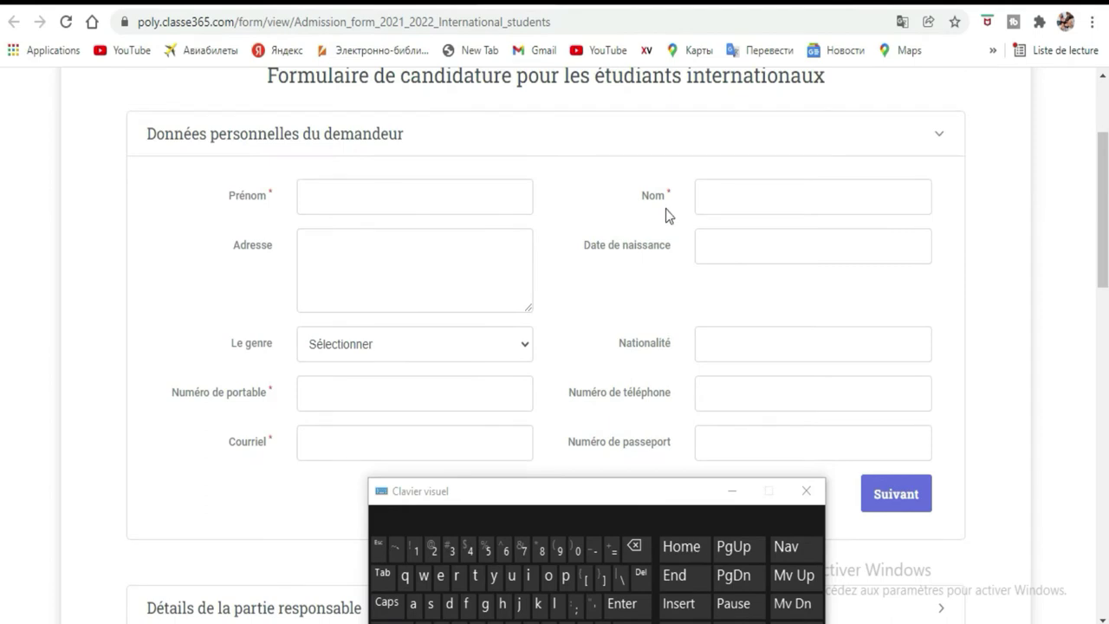
pyautogui.scroll(-8, 664, 216)
pyautogui.scroll(7, 666, 216)
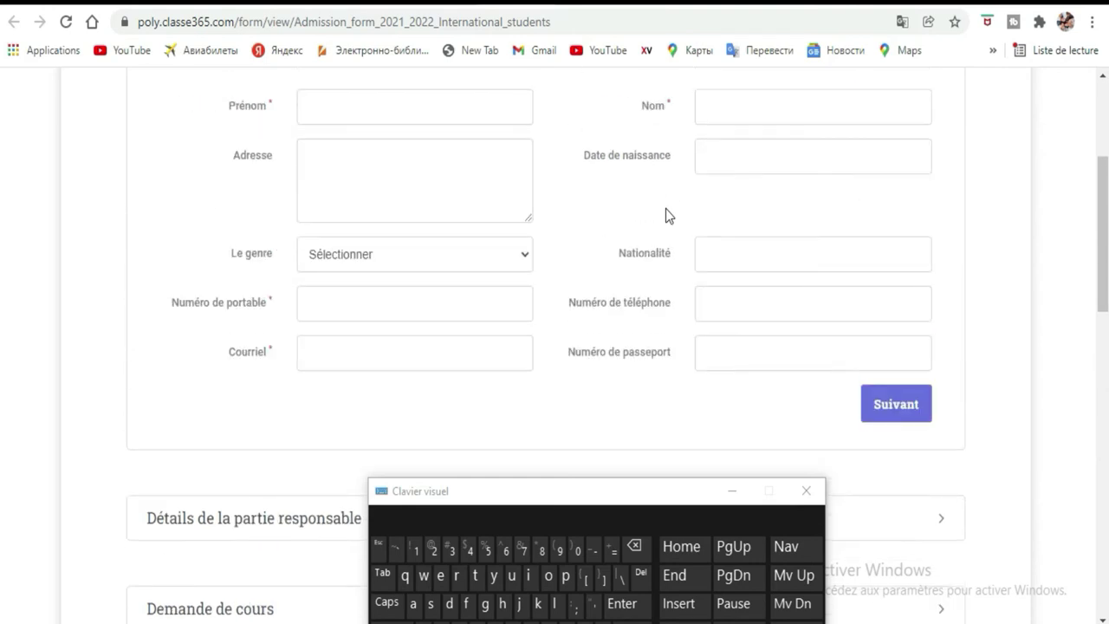
pyautogui.scroll(2, 665, 216)
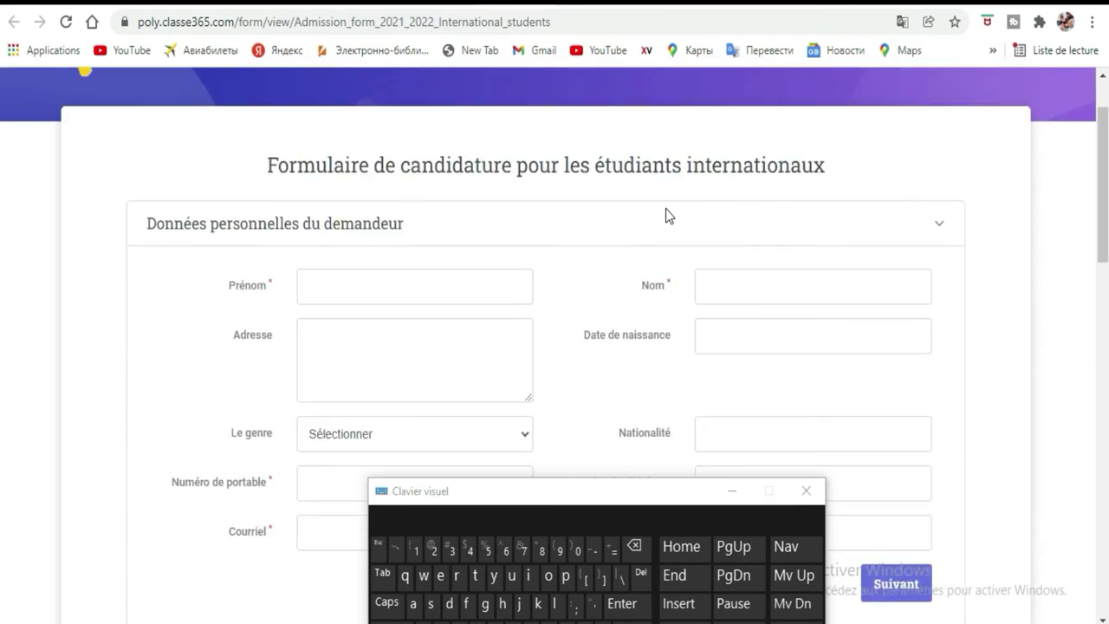
pyautogui.scroll(-1, 666, 215)
pyautogui.click(398, 200)
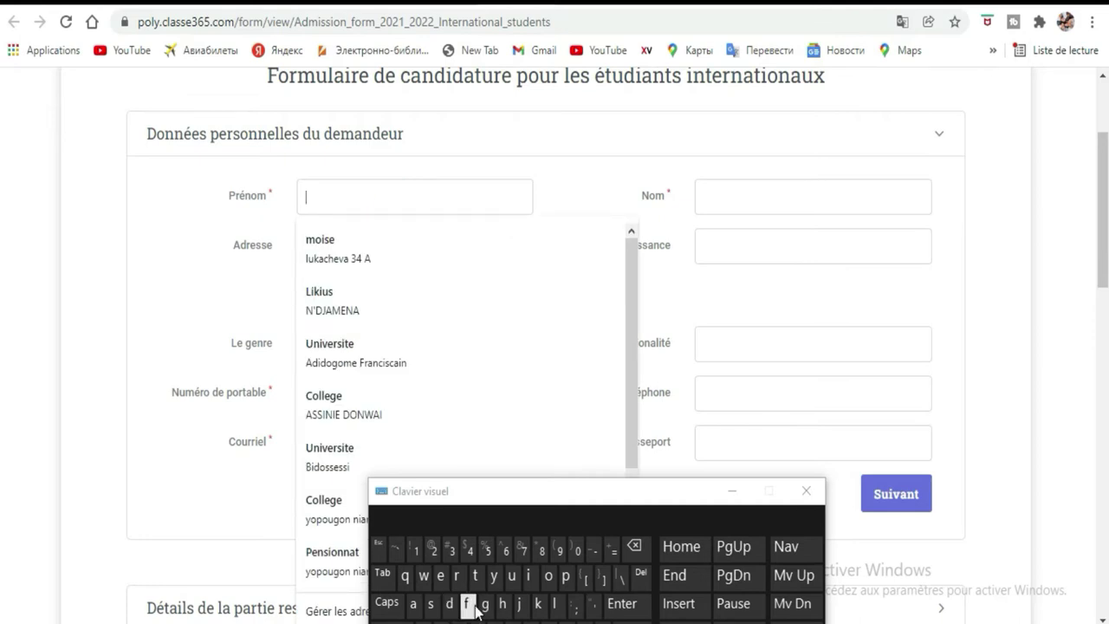
pyautogui.click(570, 588)
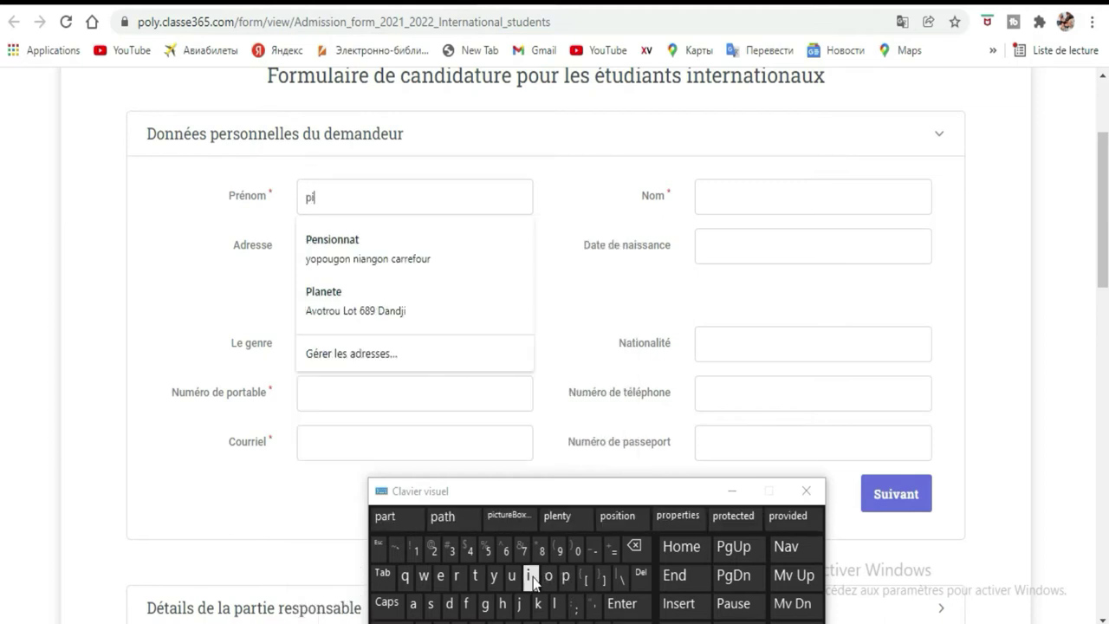
pyautogui.click(423, 621)
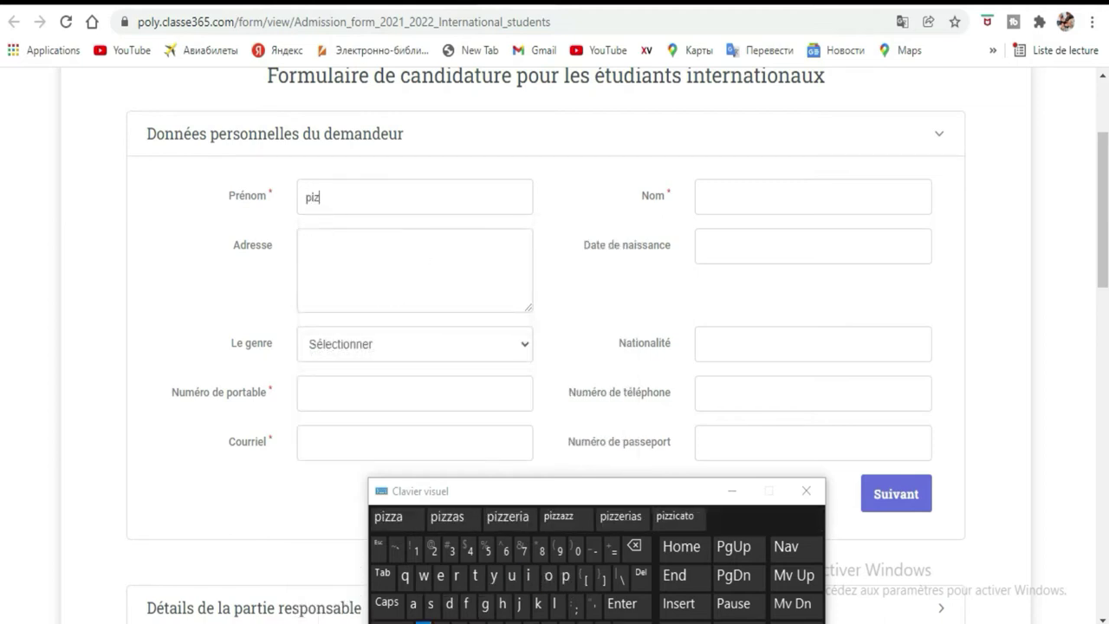
pyautogui.click(449, 603)
pyautogui.click(413, 603)
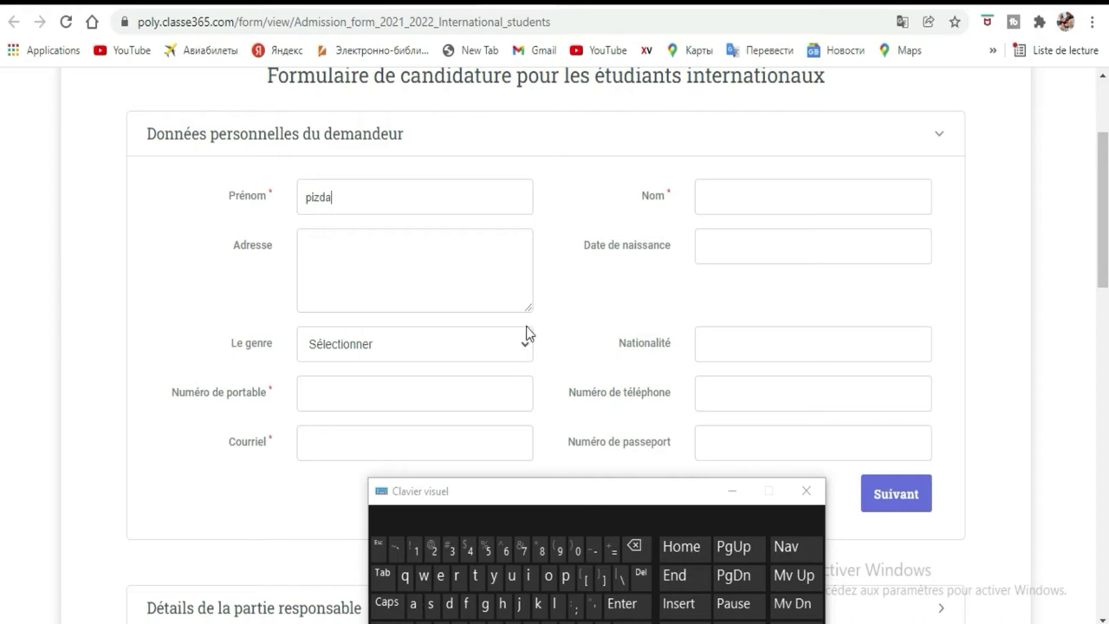
# Step: Enter the applicant's last name in the personal details section
pyautogui.click(709, 196)
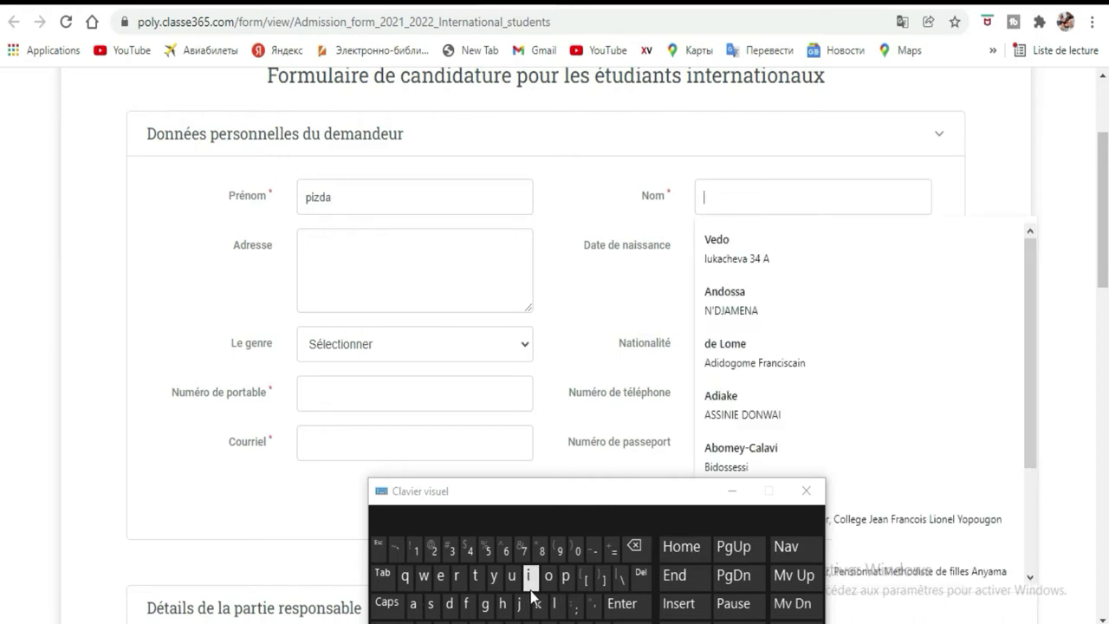
pyautogui.click(512, 622)
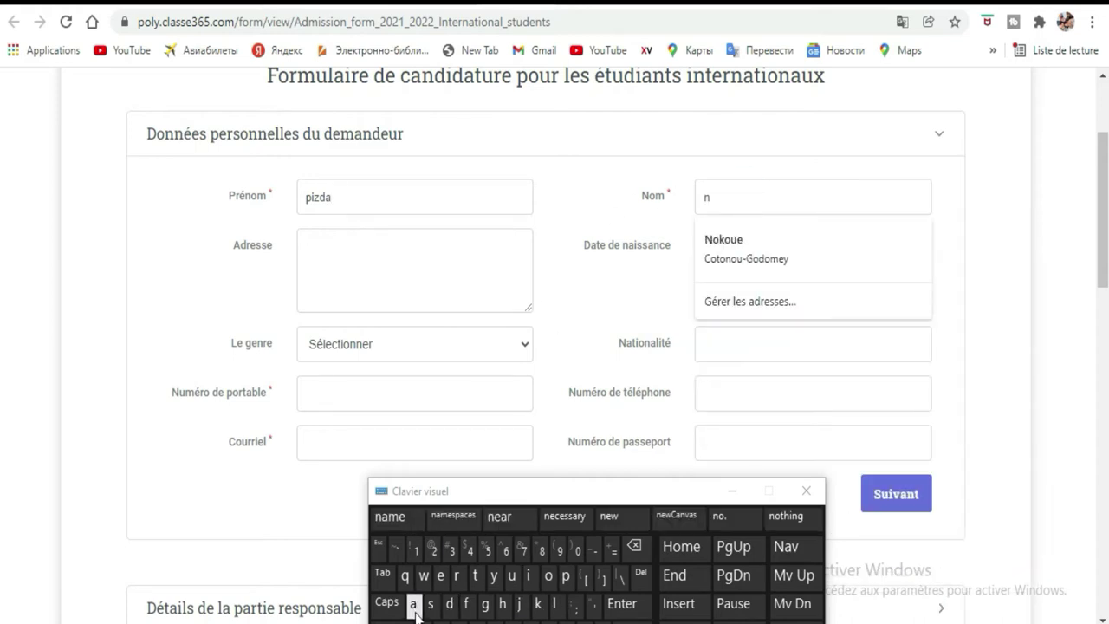
pyautogui.click(413, 603)
pyautogui.click(494, 576)
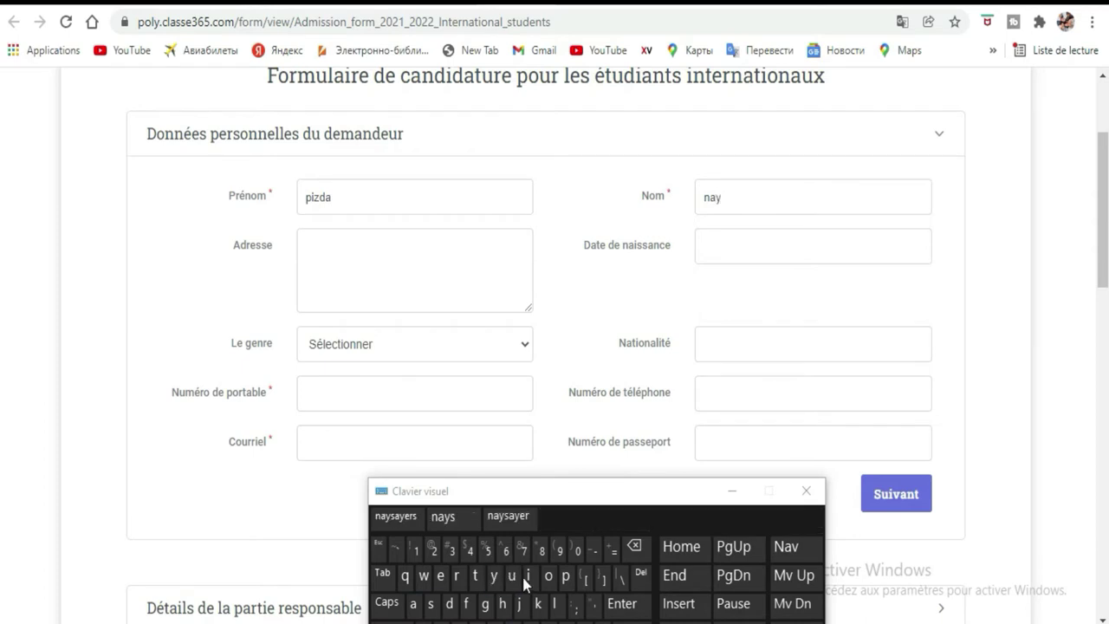
pyautogui.click(546, 578)
pyautogui.click(511, 576)
pyautogui.click(527, 576)
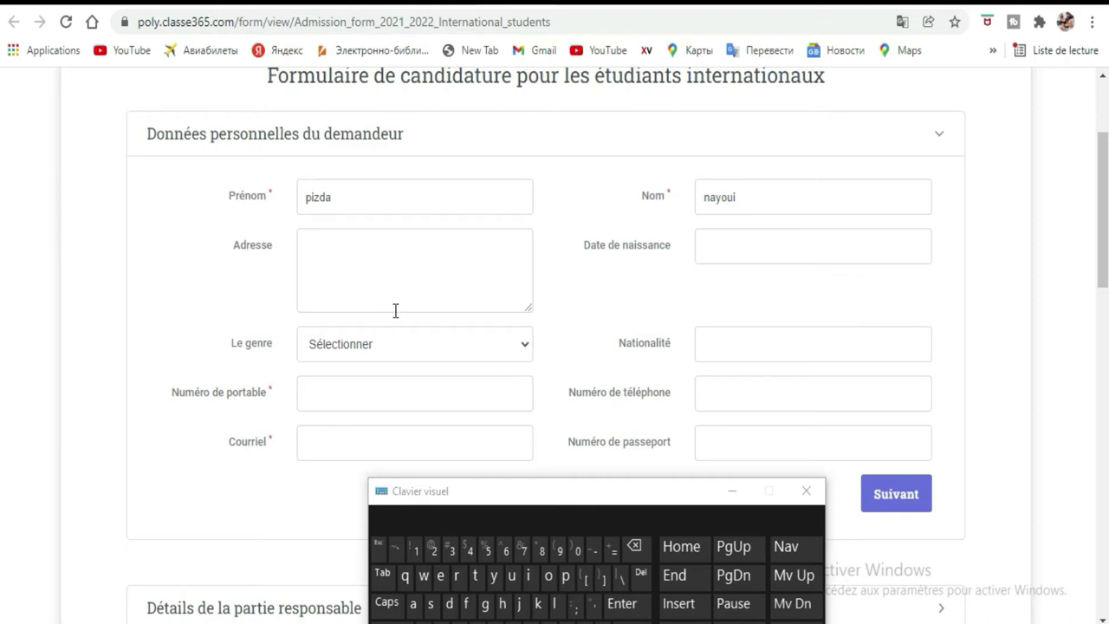
# Step: Fill in the applicant's postal address in the personal details section, keeping the on-screen keyboard within reach
pyautogui.click(368, 266)
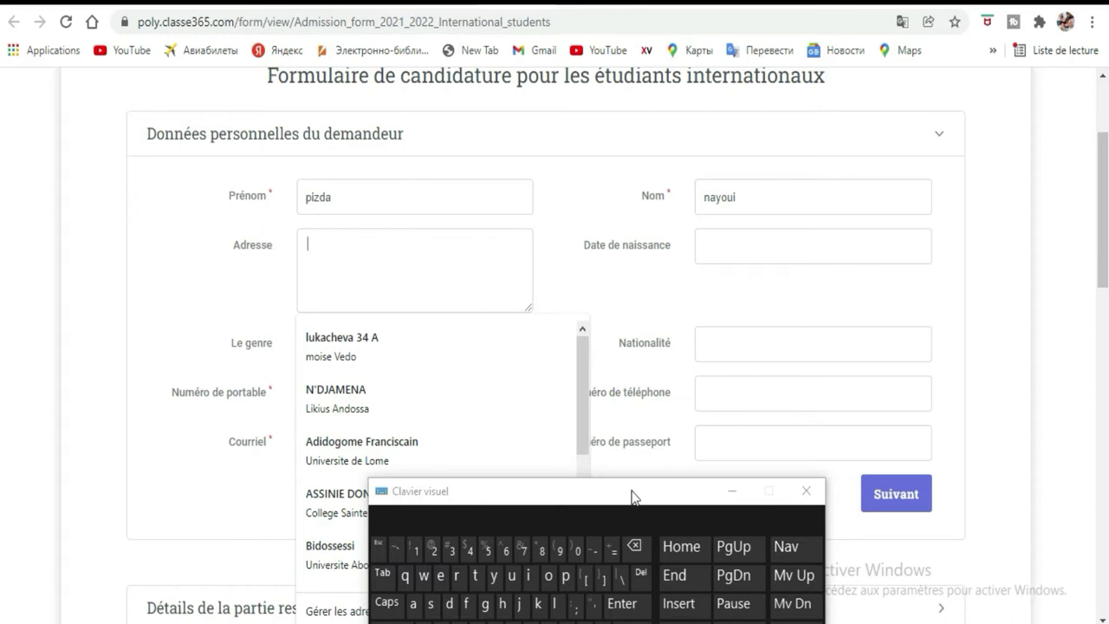
pyautogui.moveTo(631, 493); pyautogui.dragTo(702, 291)
pyautogui.click(487, 354)
pyautogui.click(505, 354)
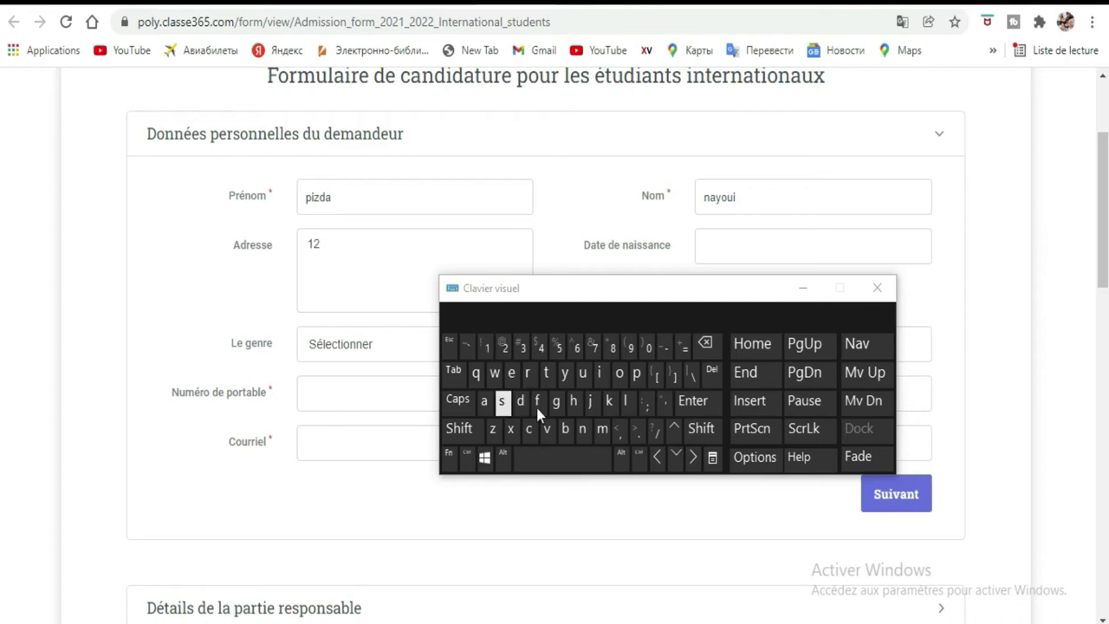
pyautogui.click(627, 402)
pyautogui.click(564, 373)
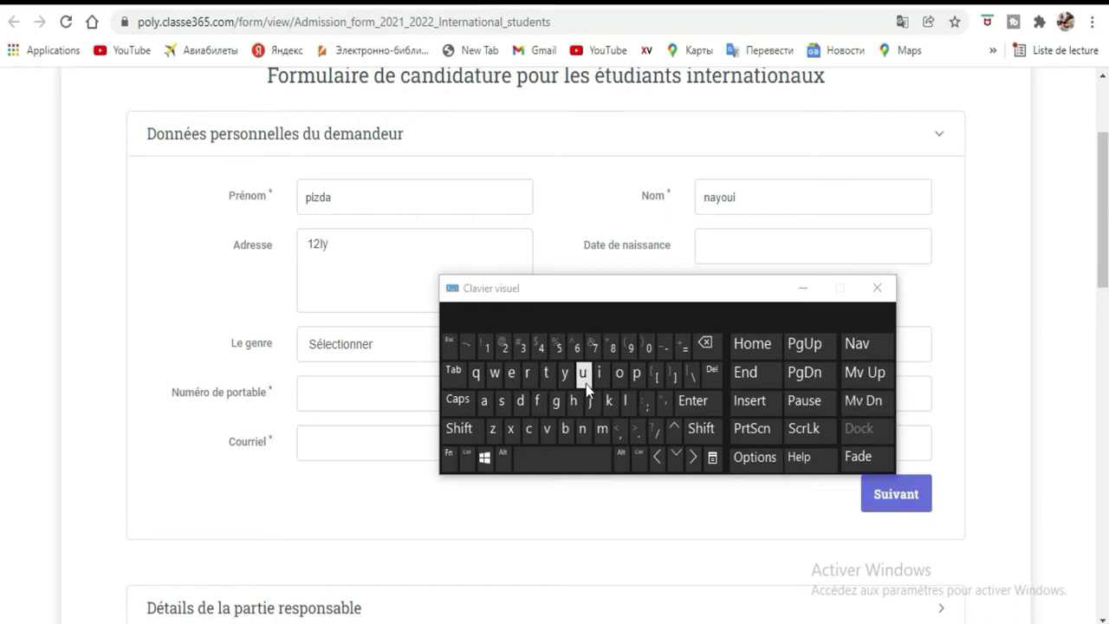
pyautogui.click(610, 404)
pyautogui.click(484, 401)
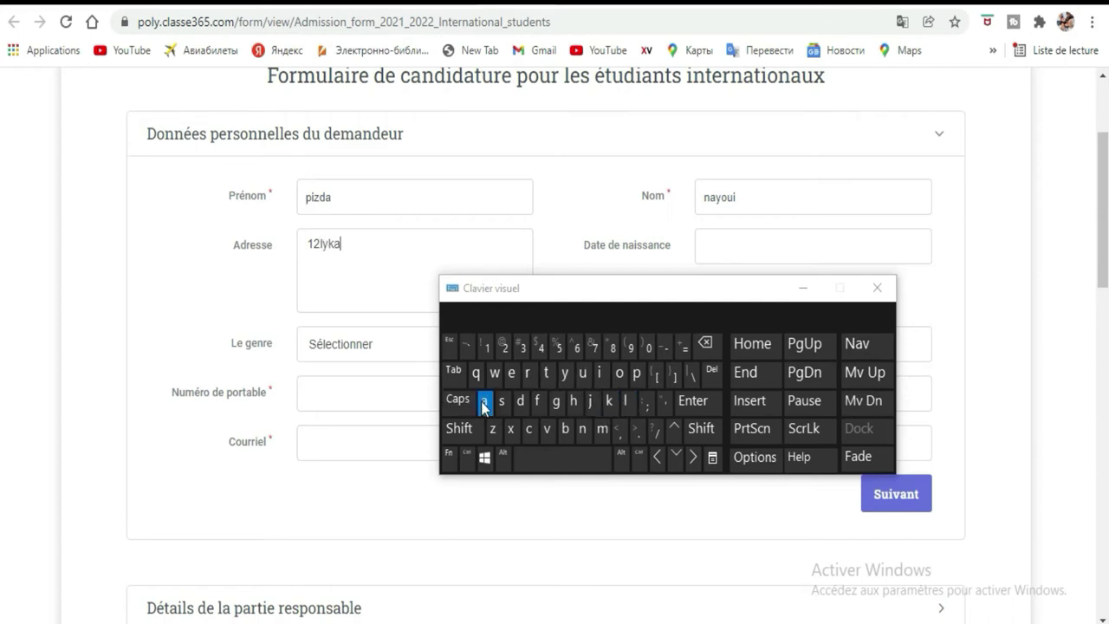
pyautogui.click(501, 404)
pyautogui.click(582, 407)
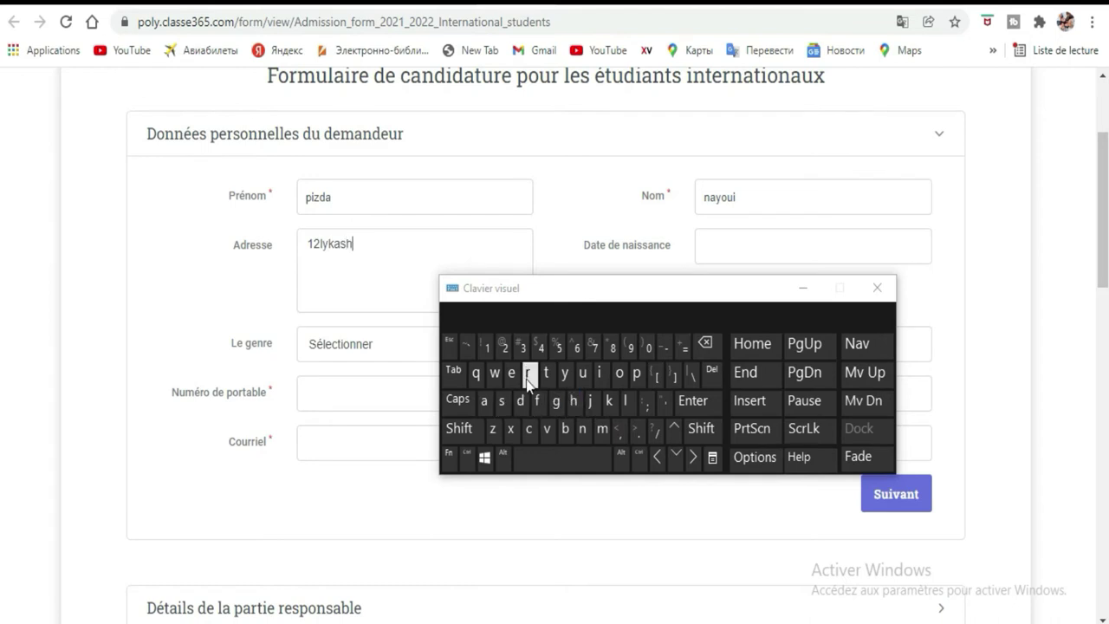
pyautogui.click(516, 378)
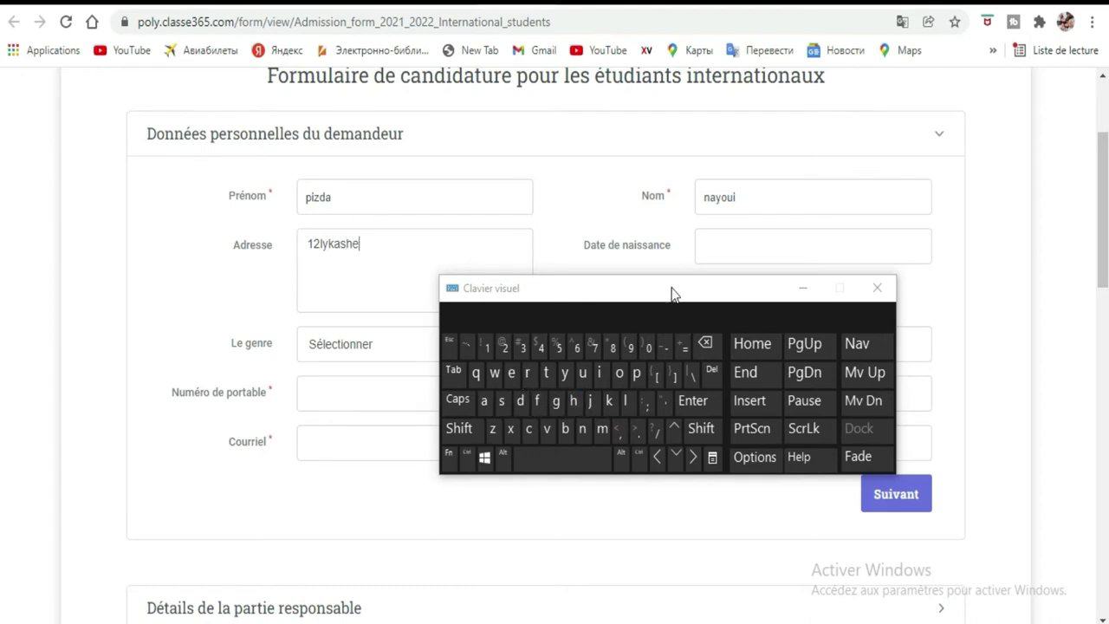
pyautogui.click(544, 433)
pyautogui.click(485, 400)
# Step: Set the applicant's date of birth with the calendar picker, moving the on-screen keyboard clear of the field
pyautogui.moveTo(652, 293); pyautogui.dragTo(514, 484)
pyautogui.click(734, 242)
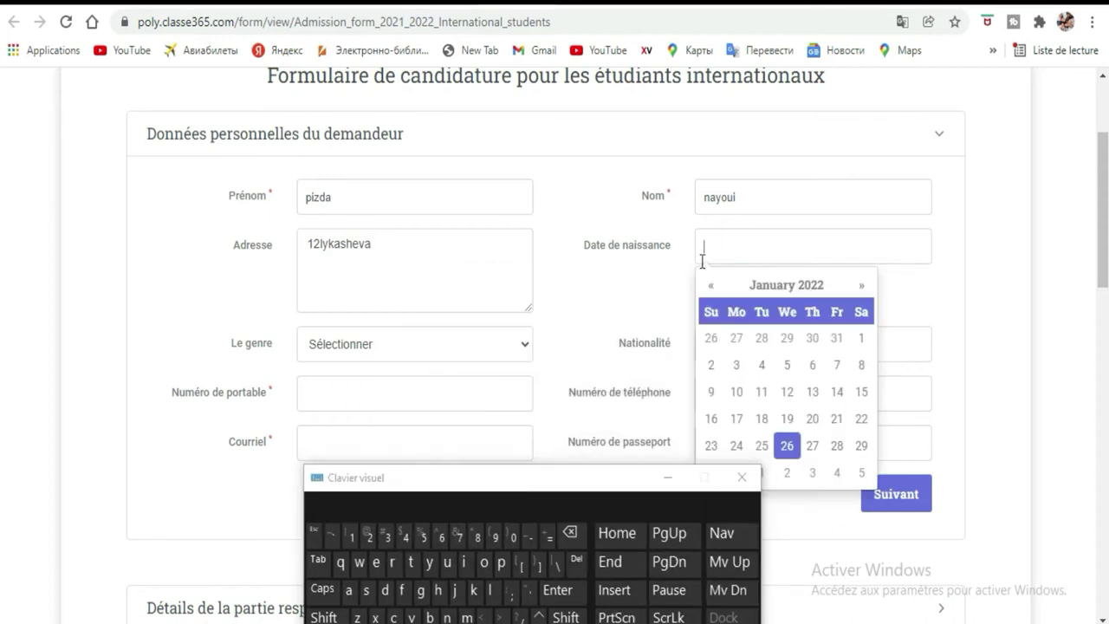
pyautogui.click(830, 293)
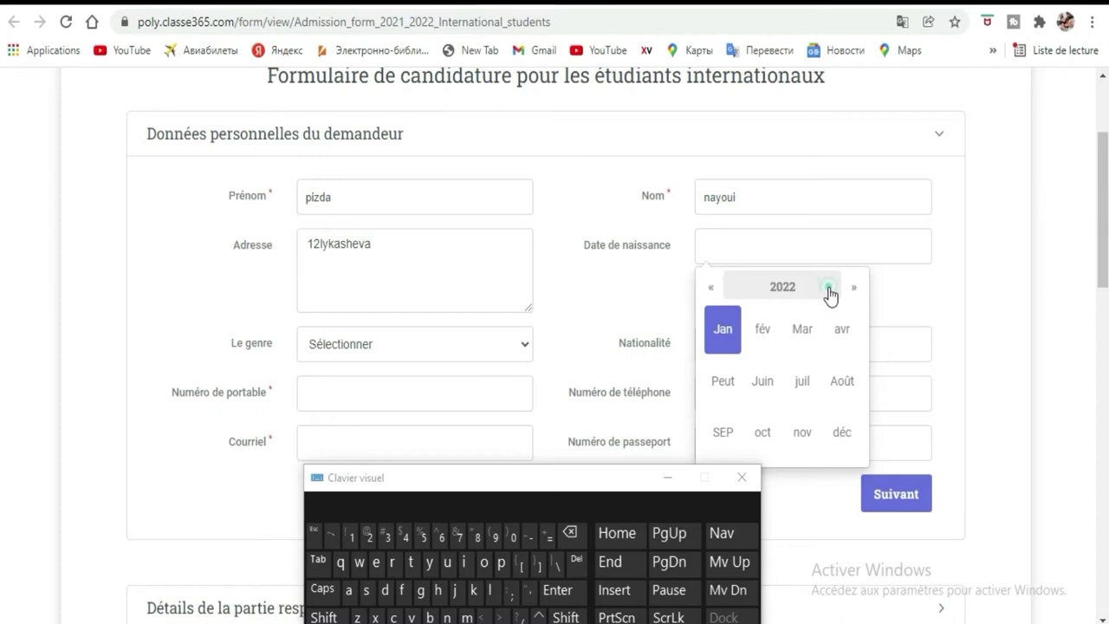
pyautogui.click(830, 293)
pyautogui.scroll(-4, 797, 355)
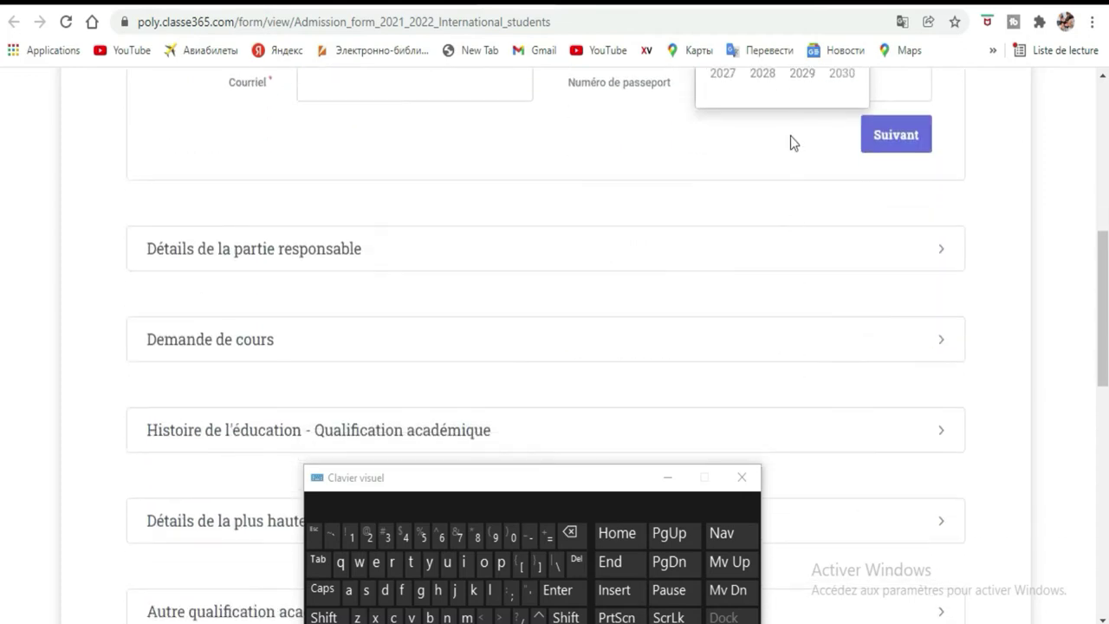
pyautogui.scroll(4, 775, 231)
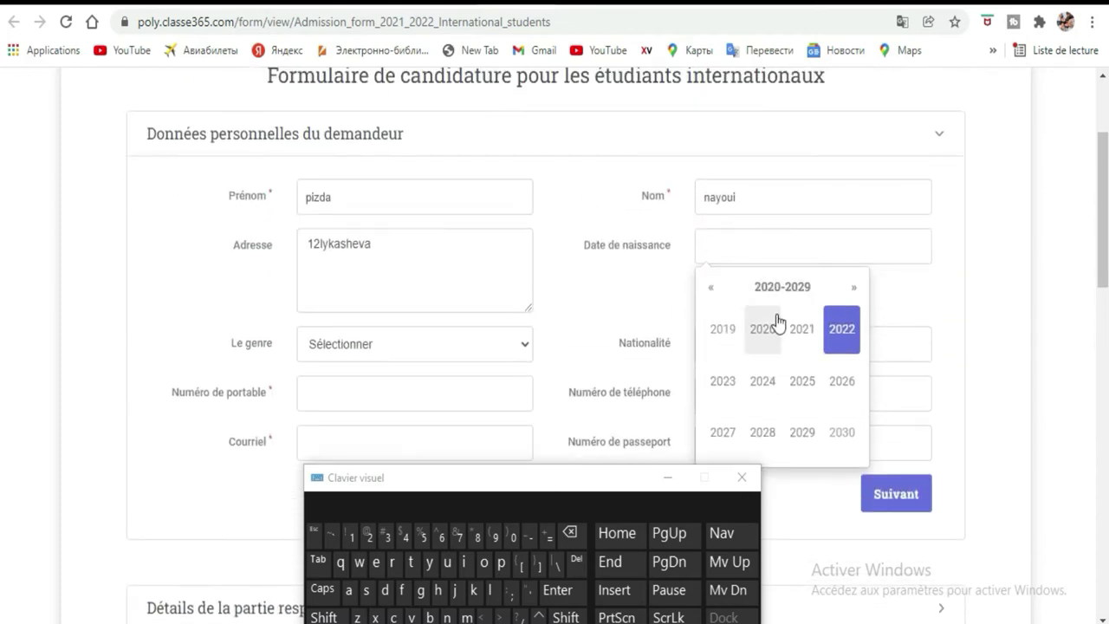
pyautogui.click(715, 293)
pyautogui.click(716, 293)
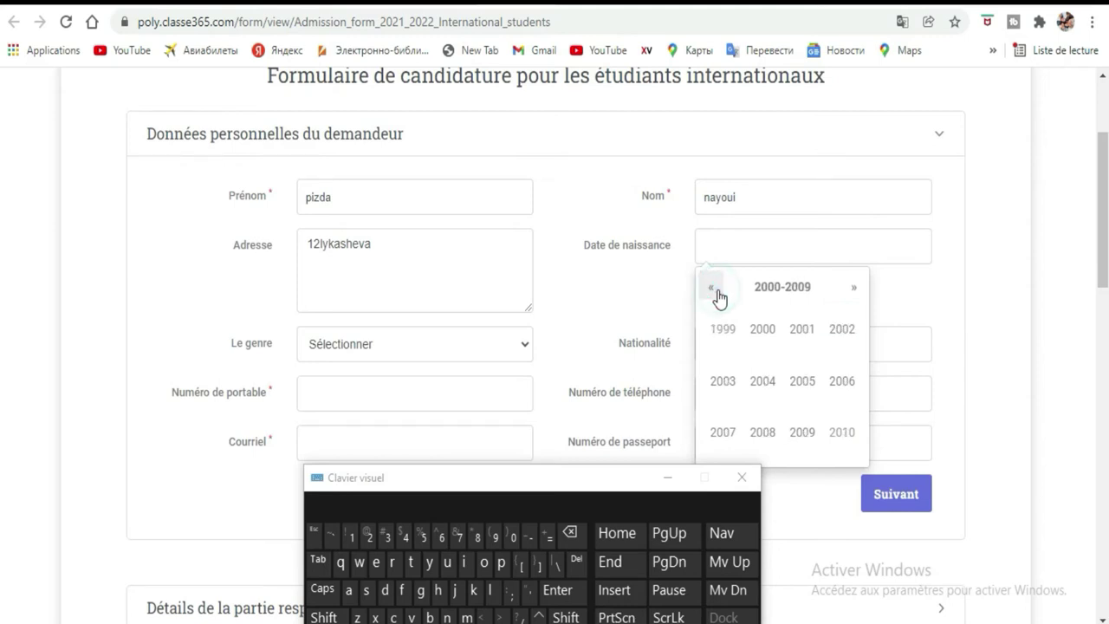
pyautogui.click(767, 382)
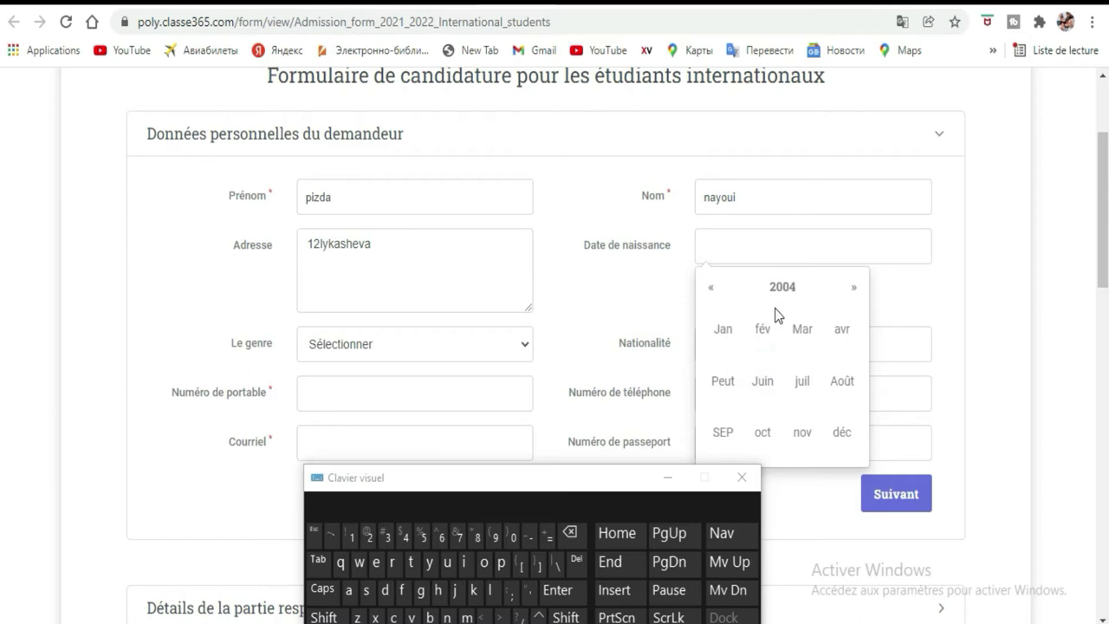
pyautogui.click(763, 333)
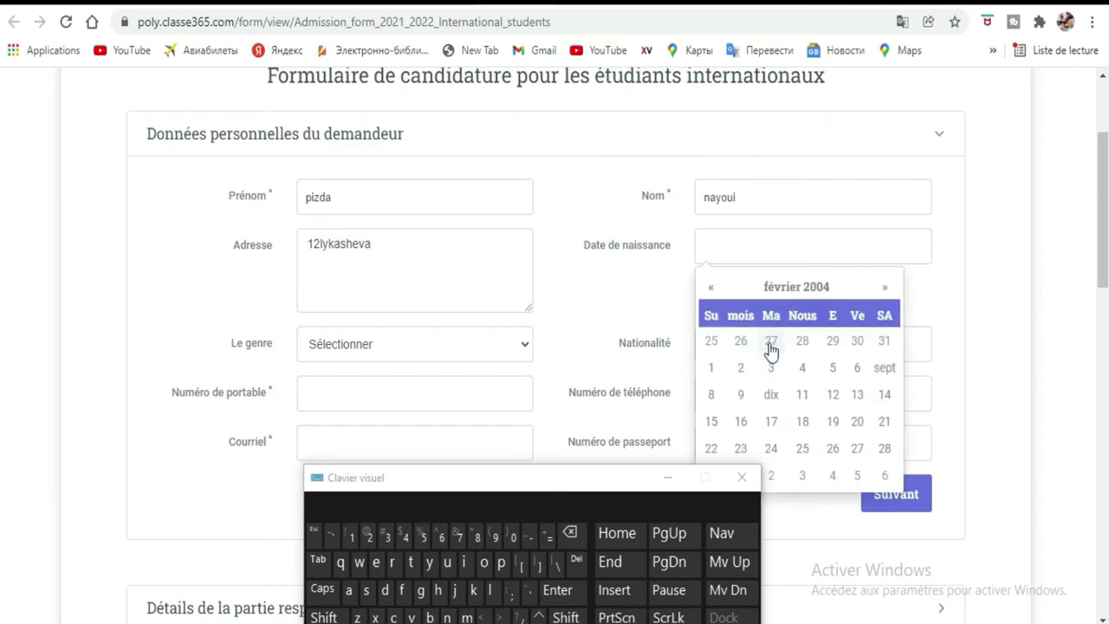
pyautogui.click(770, 350)
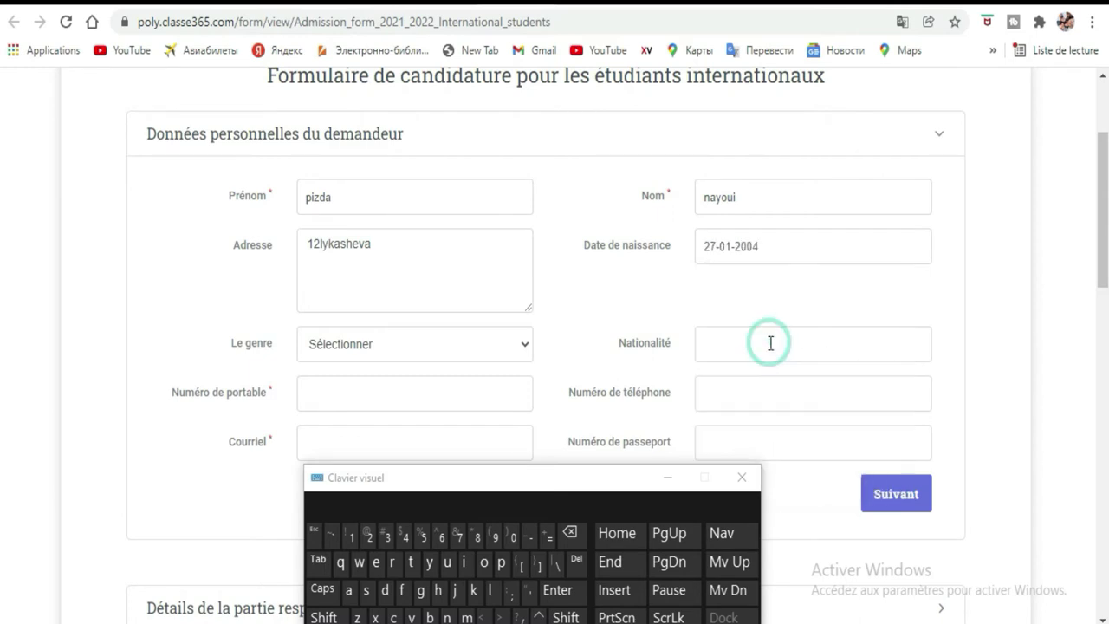
# Step: Set the applicant's gender to Homme and the nationality to Côte d'Ivoire in the personal details section
pyautogui.scroll(-2, 567, 297)
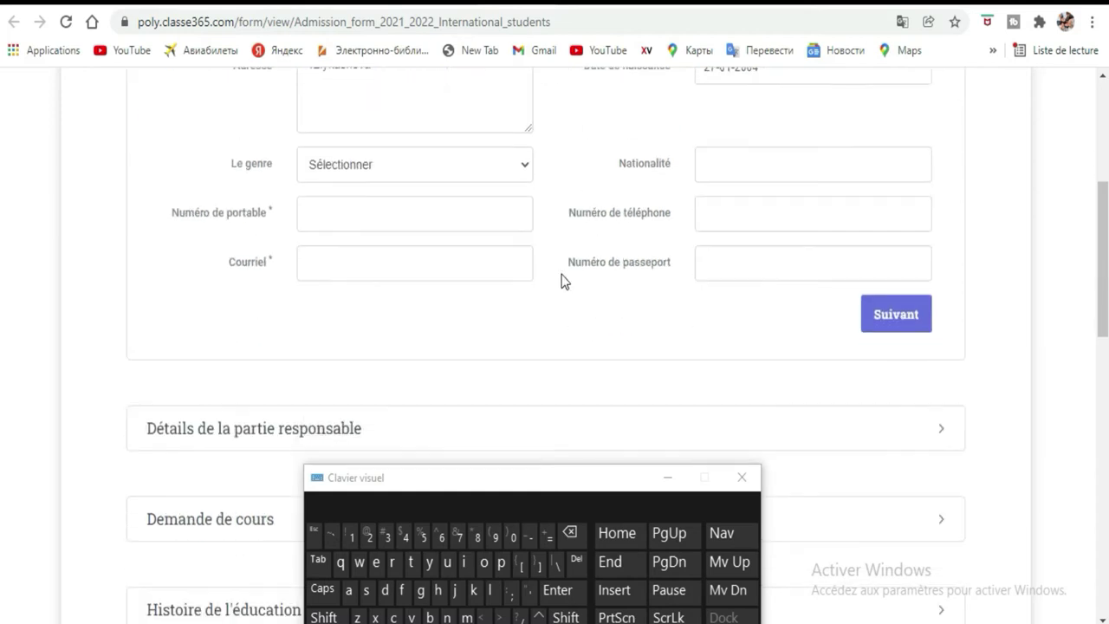
pyautogui.click(381, 177)
pyautogui.click(361, 213)
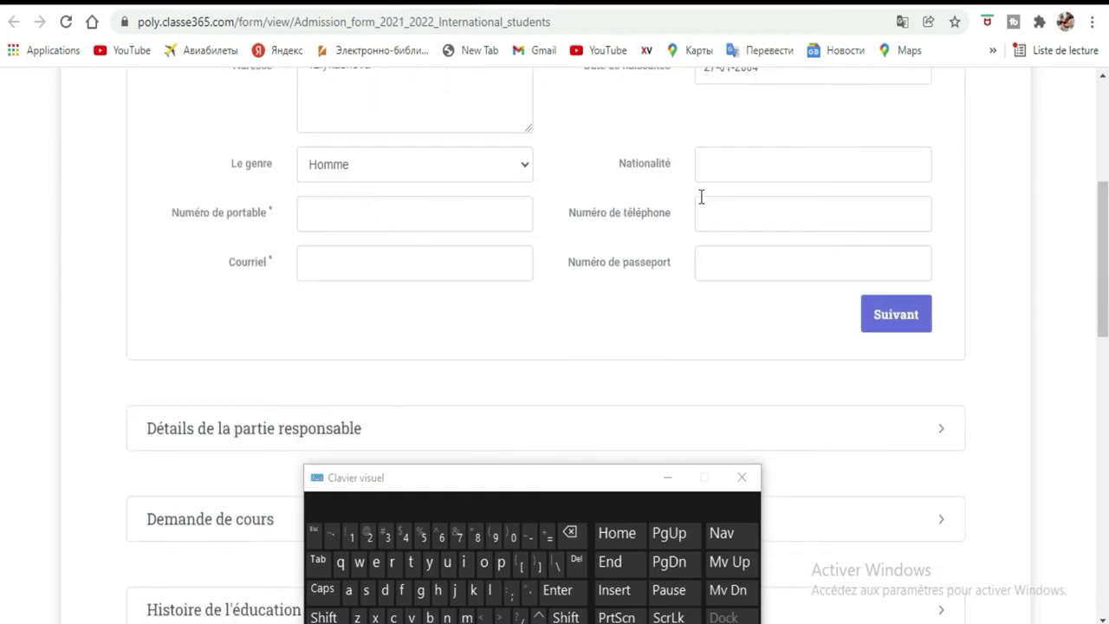
pyautogui.click(804, 168)
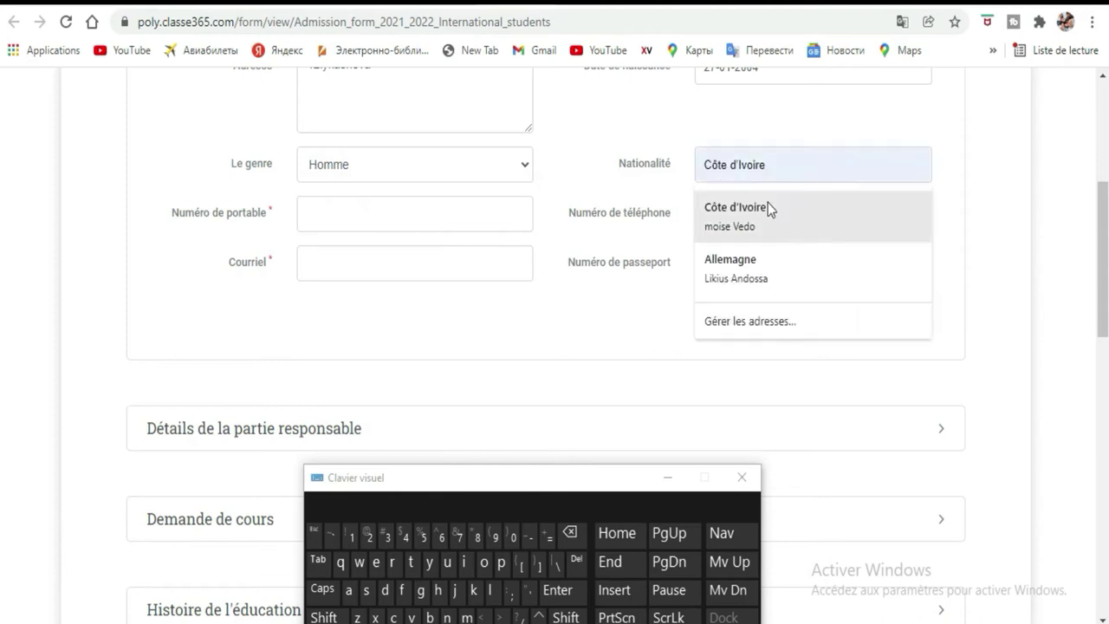
pyautogui.click(774, 239)
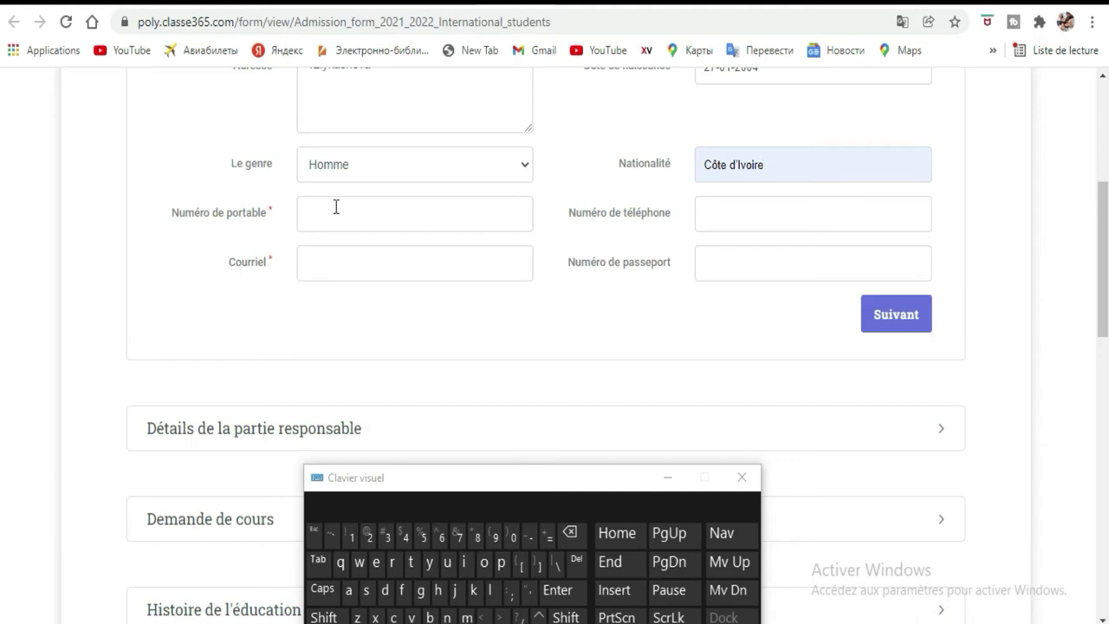
# Step: Enter the applicant's mobile number with its country code, using the on-screen keyboard placed below the field
pyautogui.click(364, 213)
pyautogui.moveTo(408, 482); pyautogui.dragTo(397, 301)
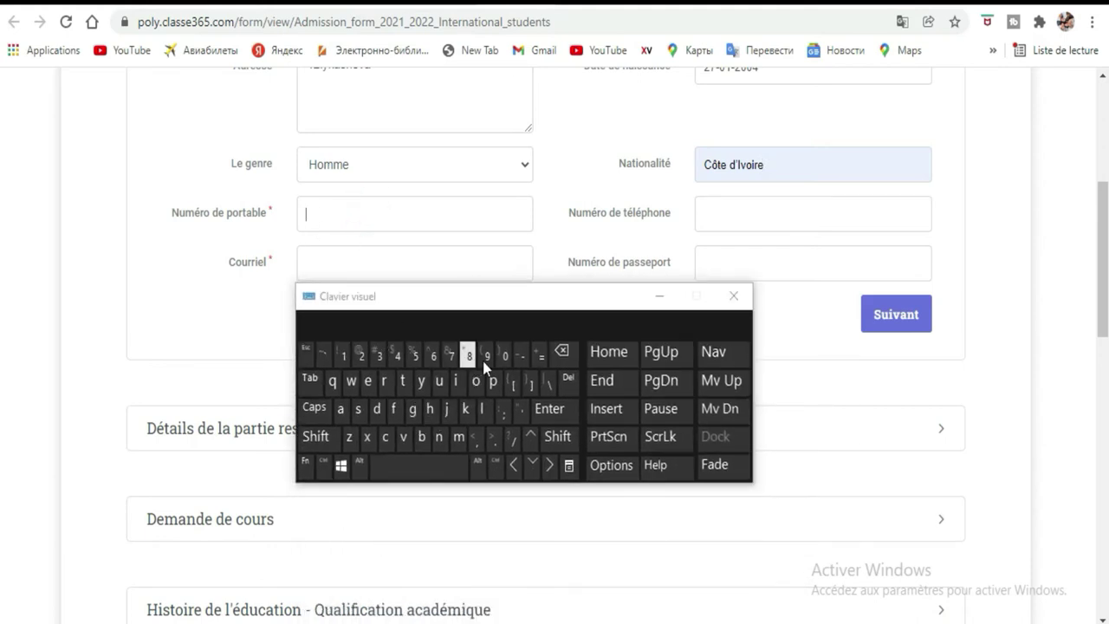
pyautogui.click(316, 437)
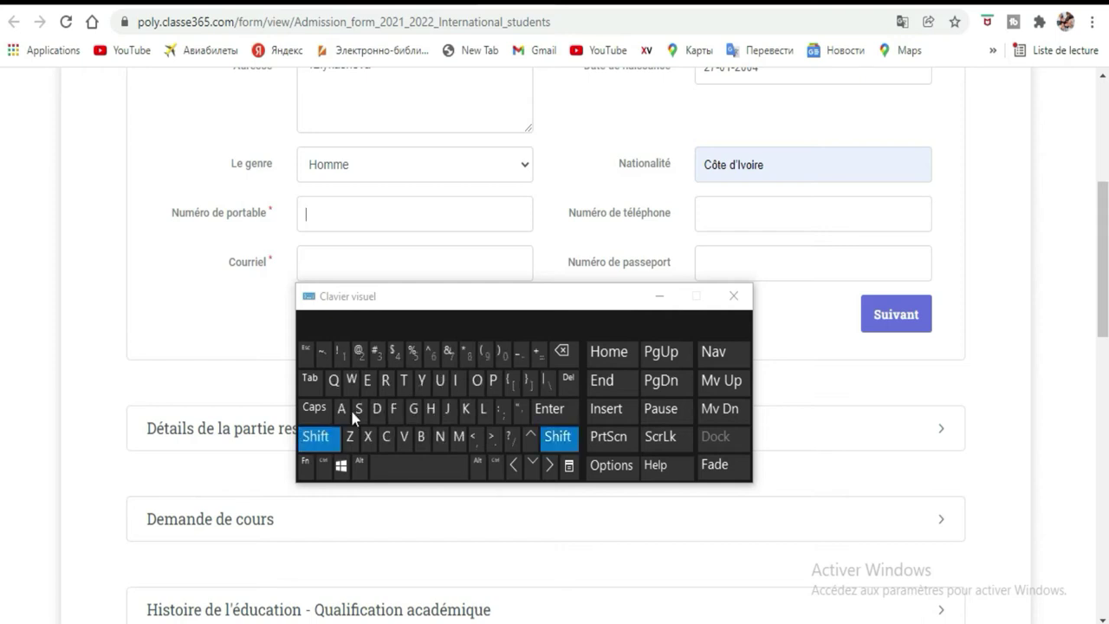
pyautogui.click(538, 355)
pyautogui.click(364, 357)
pyautogui.click(364, 357)
pyautogui.click(416, 355)
pyautogui.click(505, 355)
pyautogui.click(451, 355)
pyautogui.click(416, 355)
pyautogui.click(486, 356)
pyautogui.click(380, 356)
pyautogui.click(379, 356)
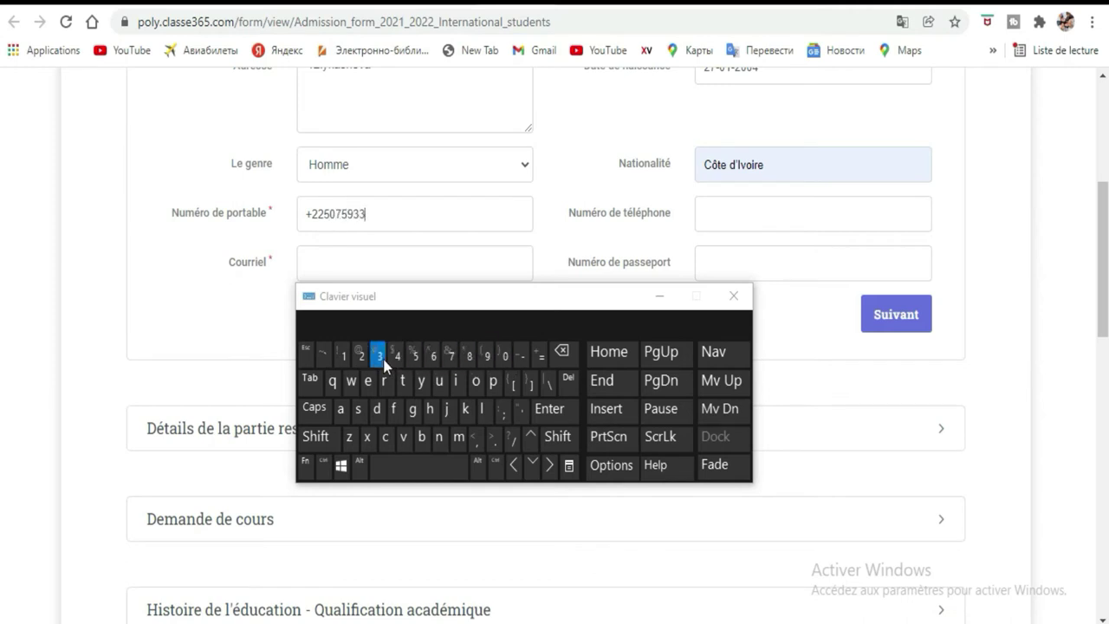
pyautogui.click(344, 356)
pyautogui.click(361, 356)
pyautogui.click(397, 356)
pyautogui.click(397, 357)
pyautogui.click(743, 215)
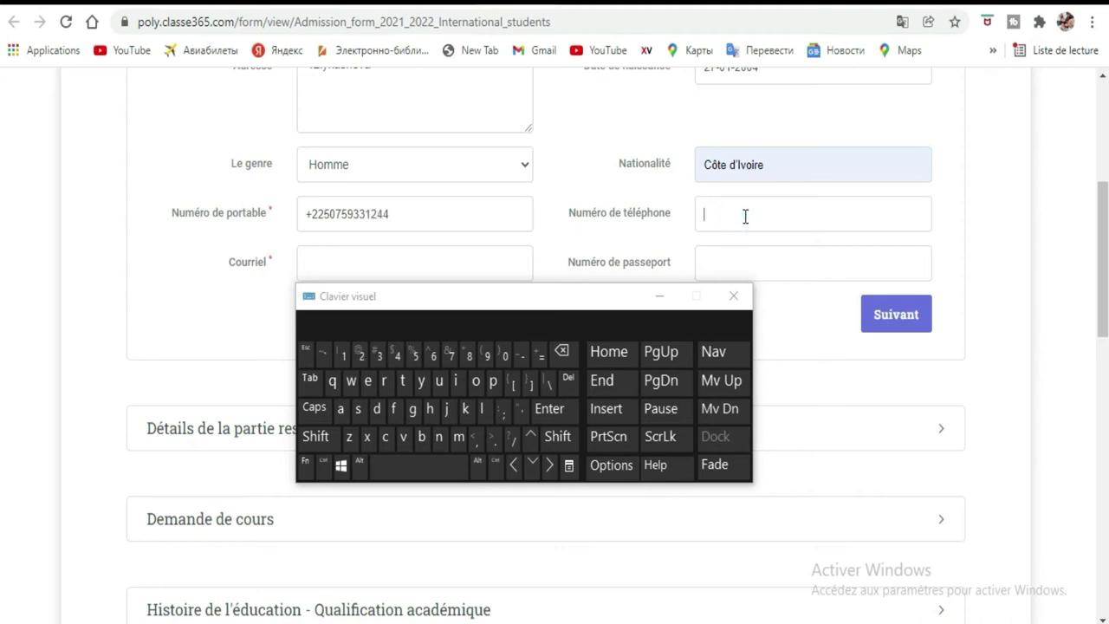
# Step: Enter the applicant's e-mail address in the Courriel field, dismissing the advertising notification that interrupts
pyautogui.scroll(-1, 455, 197)
pyautogui.click(430, 176)
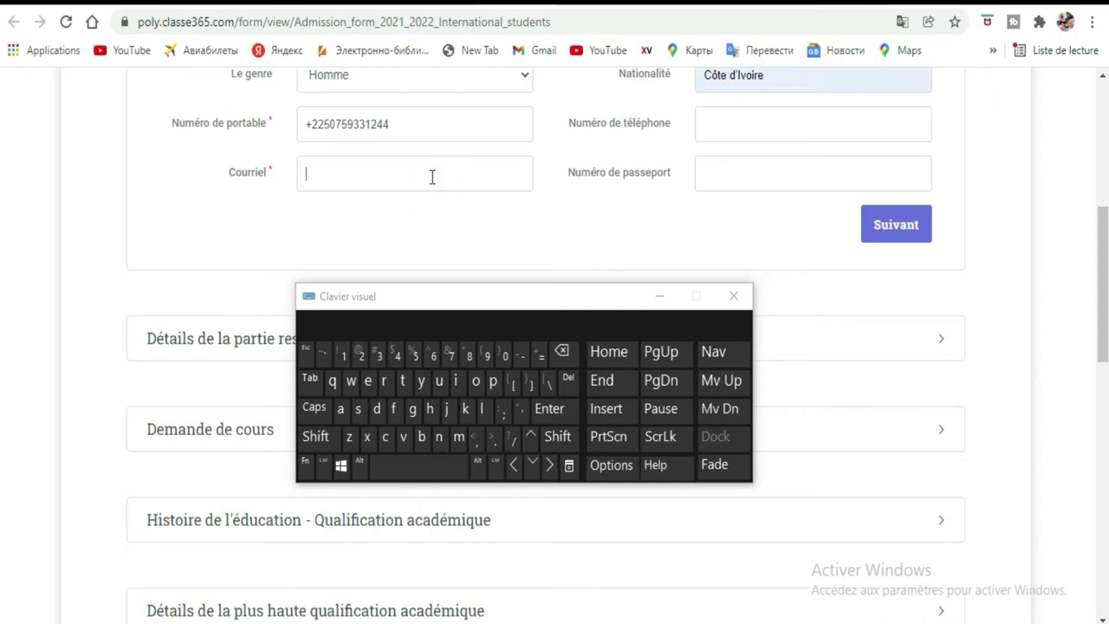
pyautogui.click(458, 436)
pyautogui.click(476, 381)
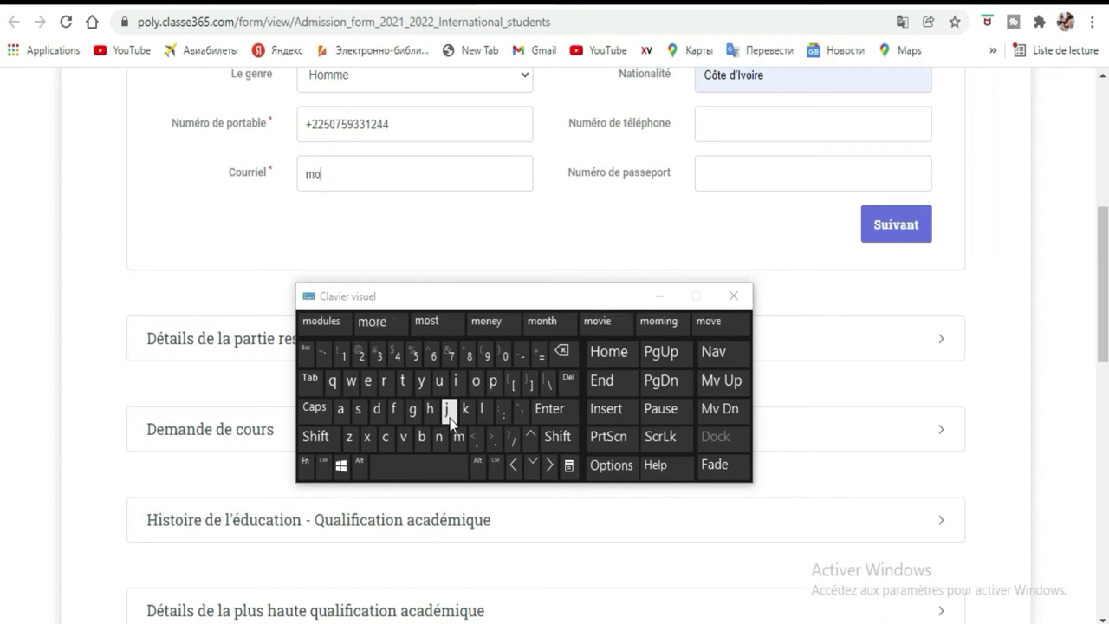
pyautogui.click(439, 437)
pyautogui.click(376, 410)
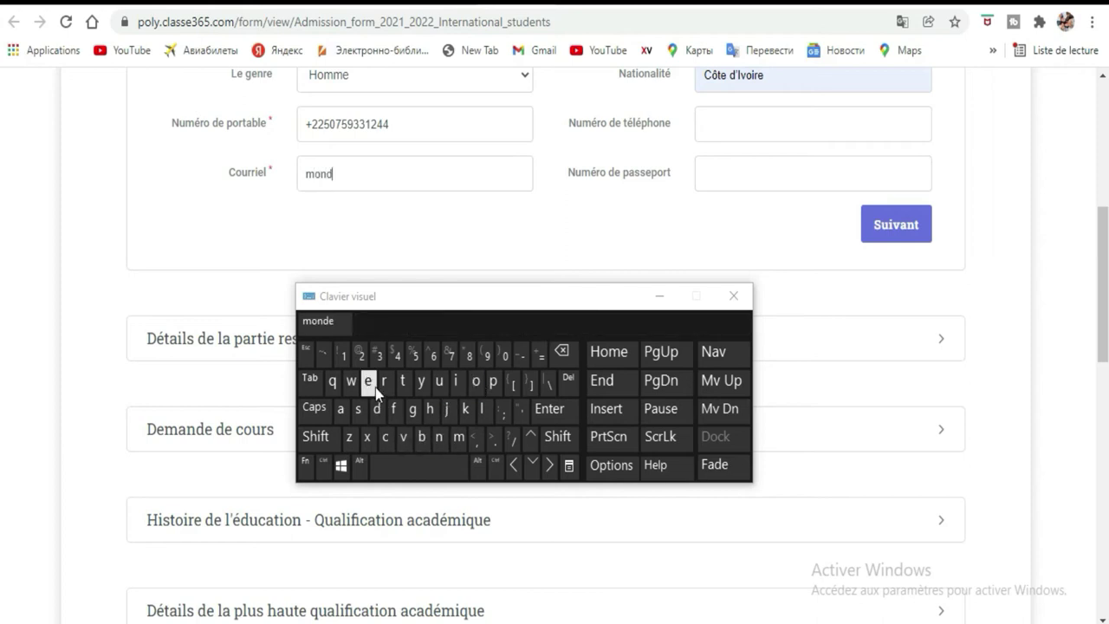
pyautogui.click(368, 382)
pyautogui.click(423, 438)
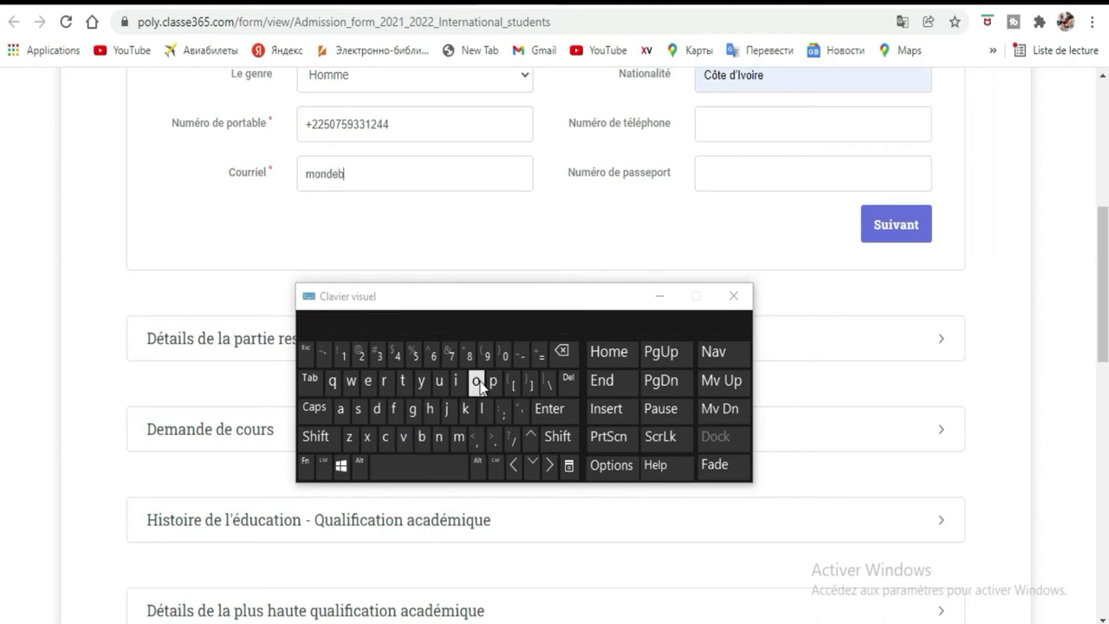
pyautogui.click(440, 382)
pyautogui.click(386, 384)
pyautogui.click(1088, 296)
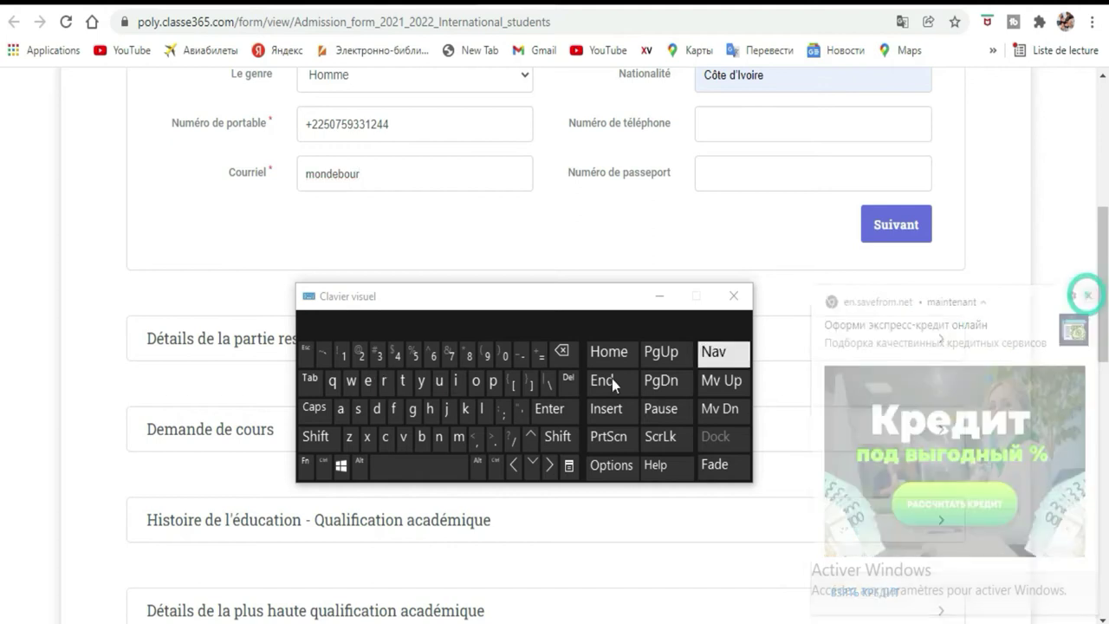
pyautogui.click(362, 408)
pyautogui.click(369, 383)
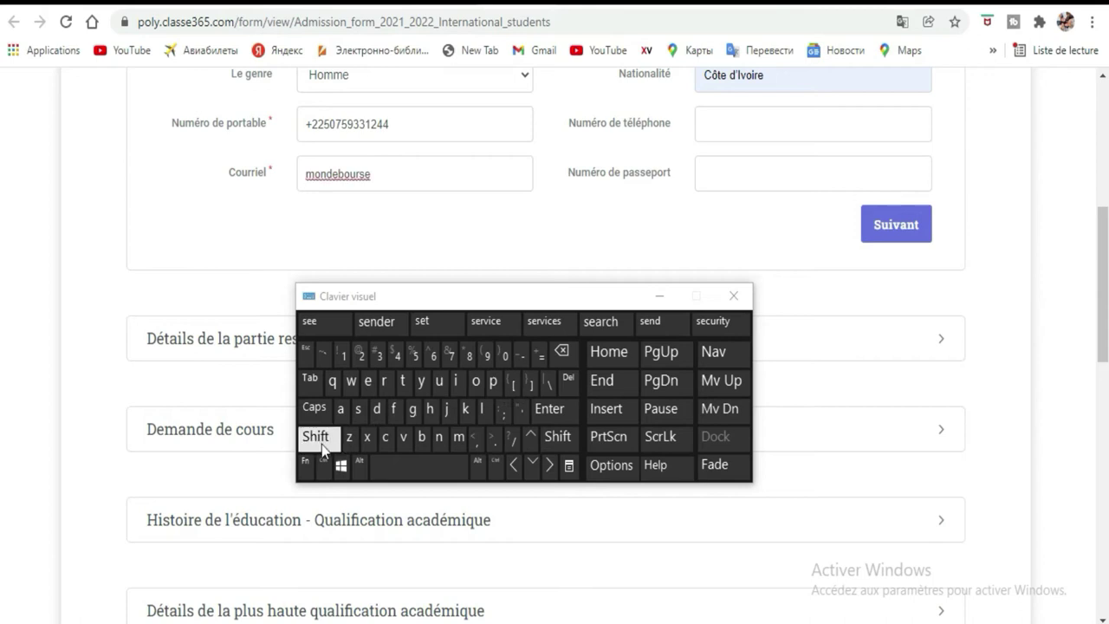
pyautogui.click(314, 437)
pyautogui.click(360, 351)
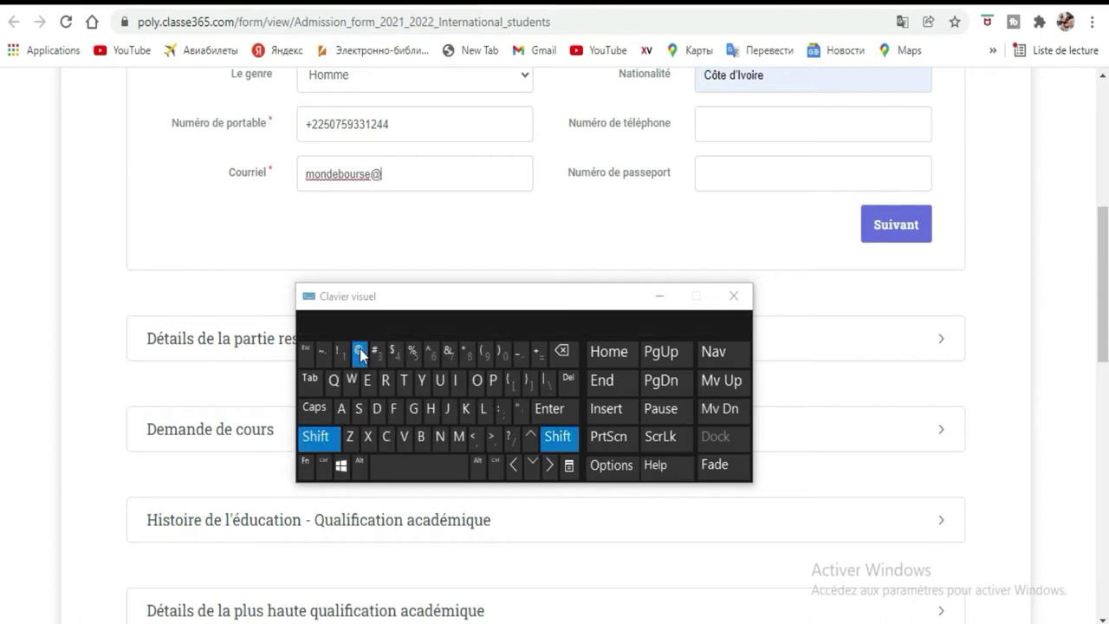
pyautogui.click(415, 412)
pyautogui.click(459, 438)
pyautogui.click(339, 408)
pyautogui.click(457, 383)
pyautogui.click(481, 408)
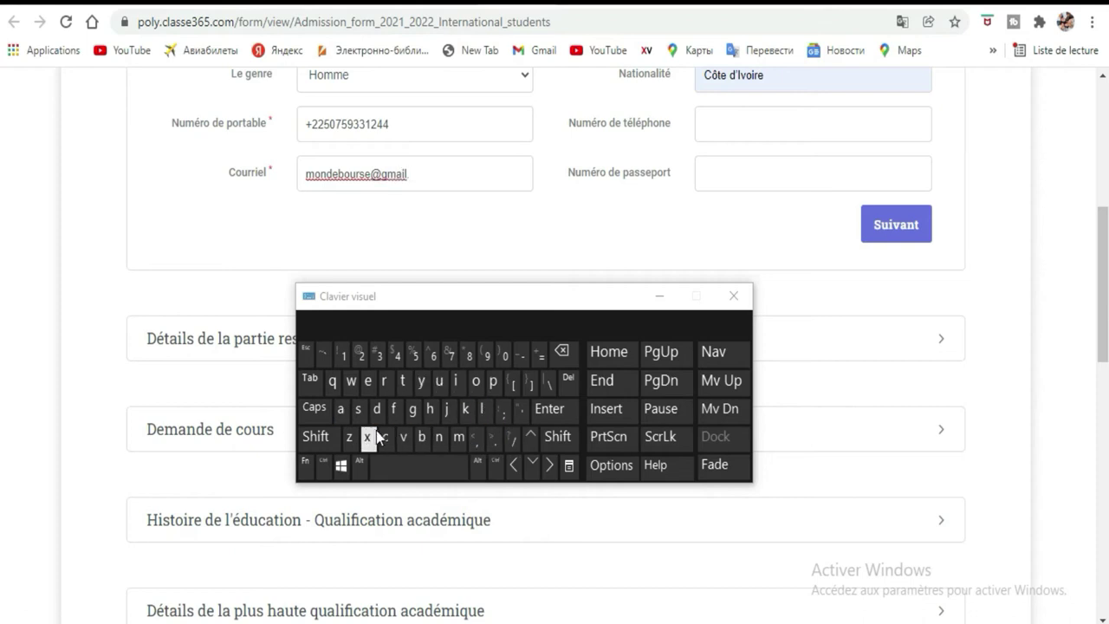
pyautogui.click(475, 380)
pyautogui.click(459, 439)
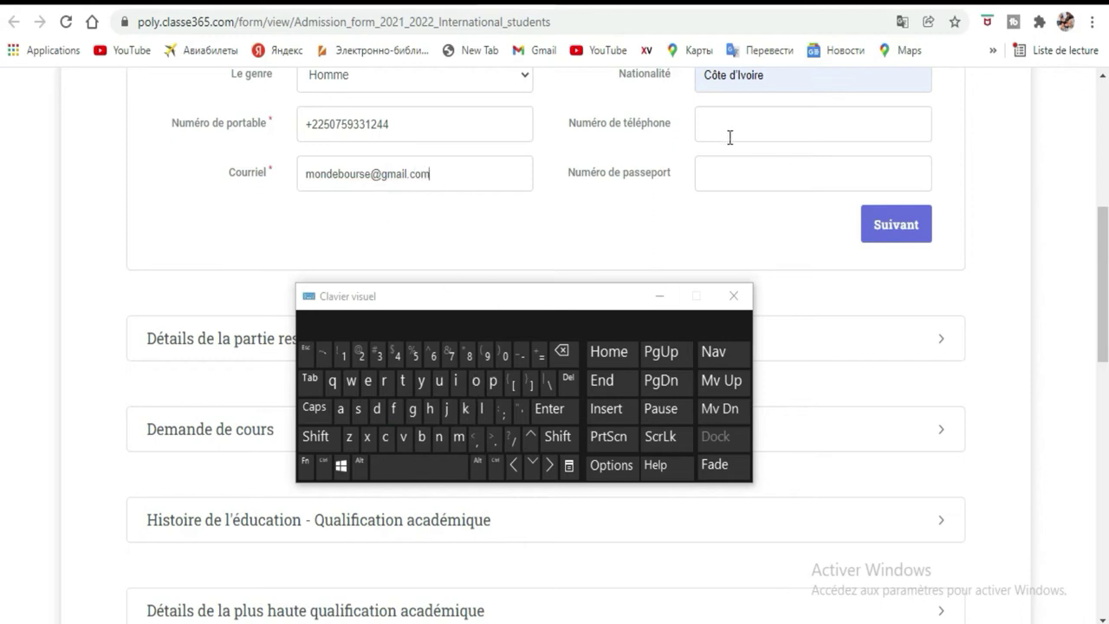
# Step: Enter the applicant's passport number and continue to the responsible party details section
pyautogui.click(744, 182)
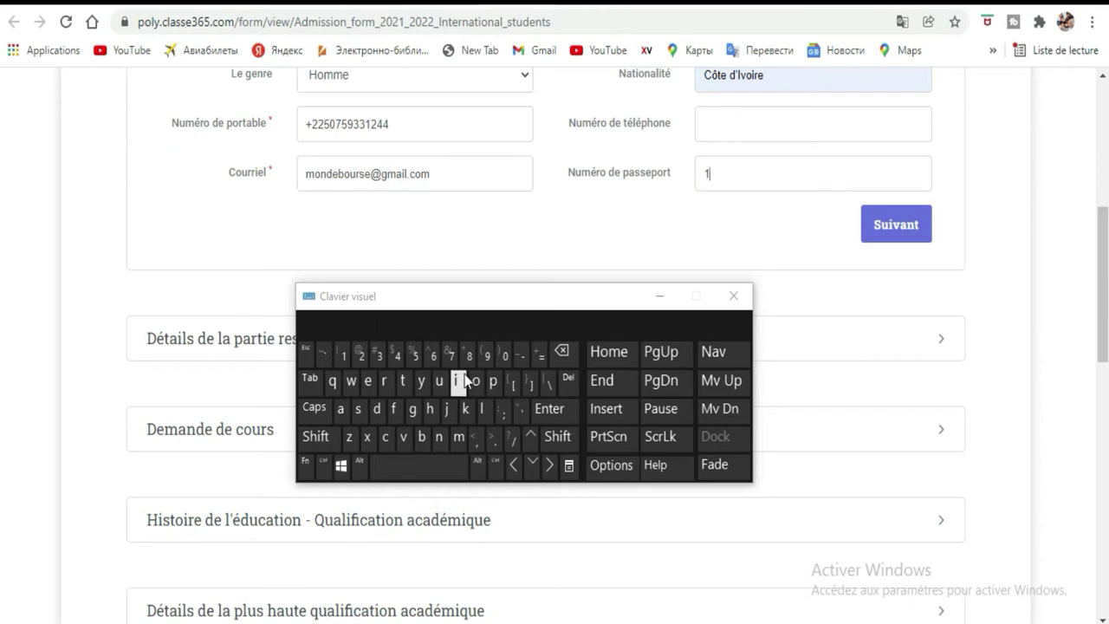
pyautogui.click(397, 355)
pyautogui.click(415, 355)
pyautogui.click(408, 383)
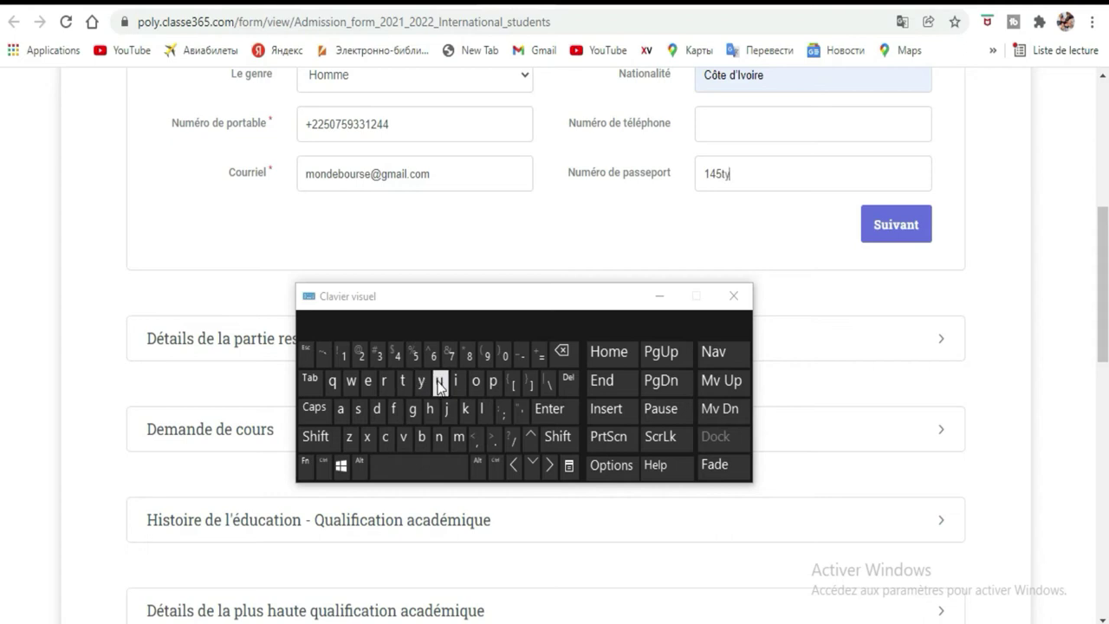
pyautogui.click(468, 355)
pyautogui.click(487, 355)
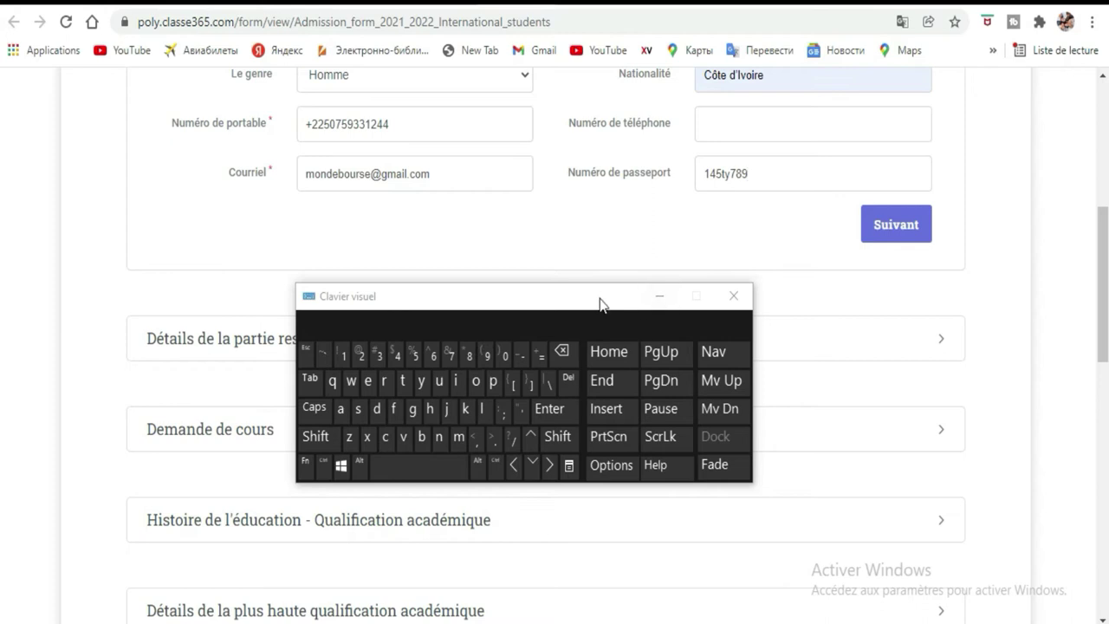
pyautogui.moveTo(599, 300); pyautogui.dragTo(598, 379)
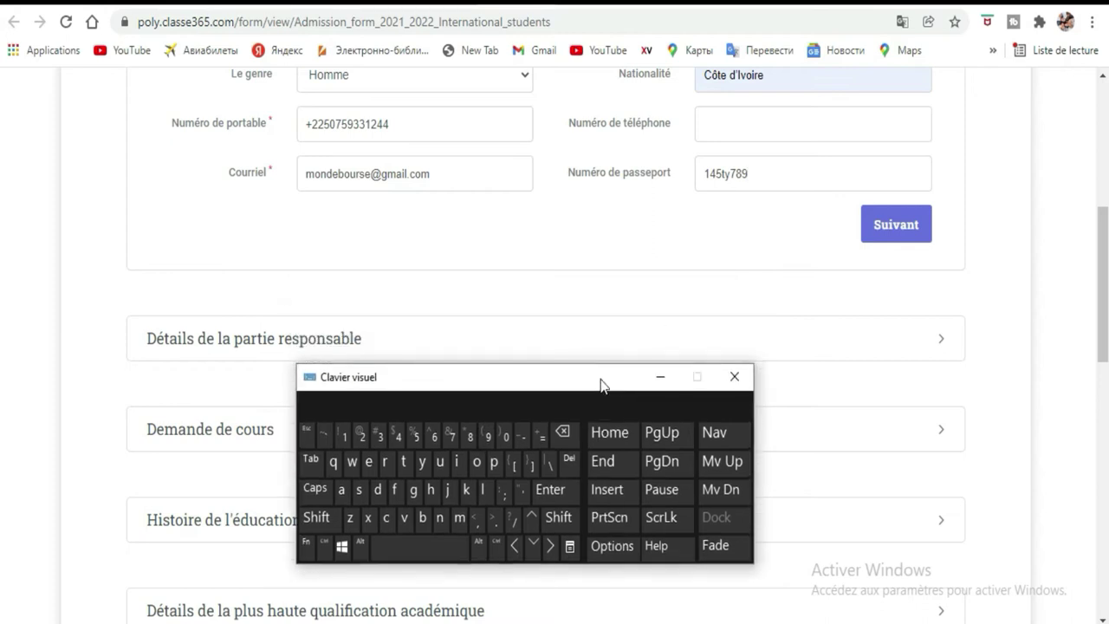
pyautogui.click(889, 241)
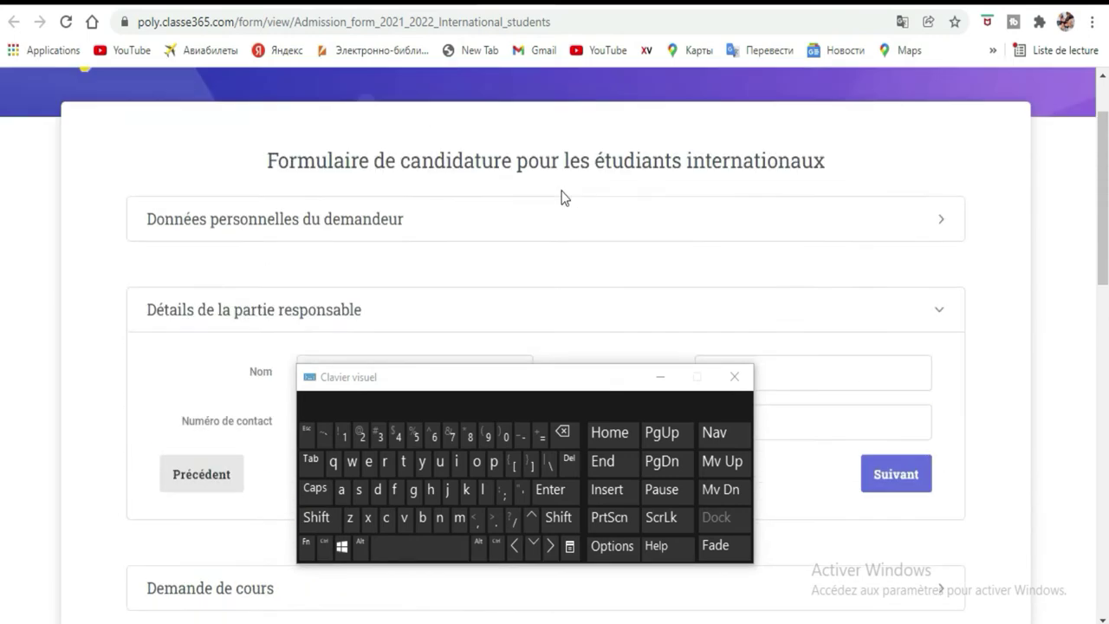
# Step: Look over the fields requested in the responsible party details section, including the suggestions for its name field
pyautogui.scroll(-4, 563, 198)
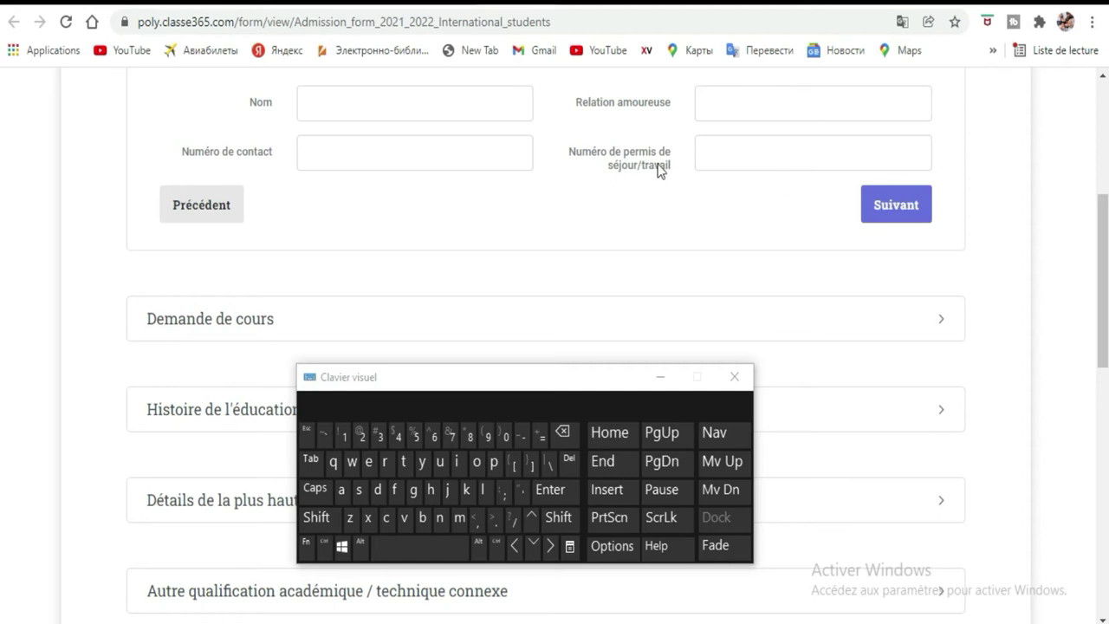
pyautogui.scroll(-1, 675, 168)
pyautogui.scroll(2, 531, 162)
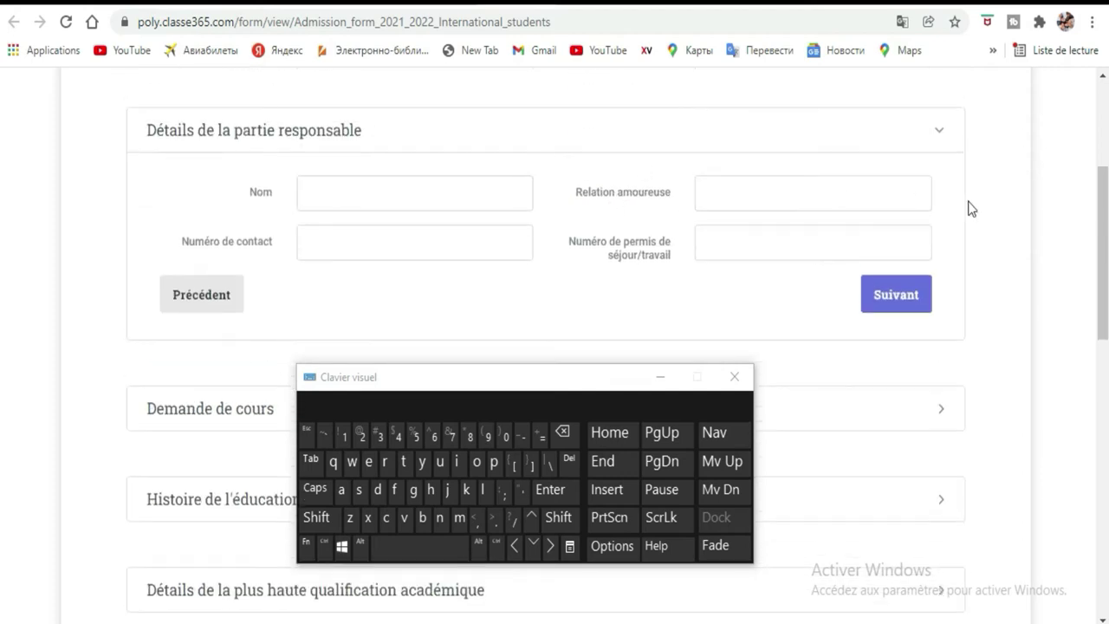
pyautogui.scroll(-1, 677, 247)
pyautogui.scroll(-1, 677, 247)
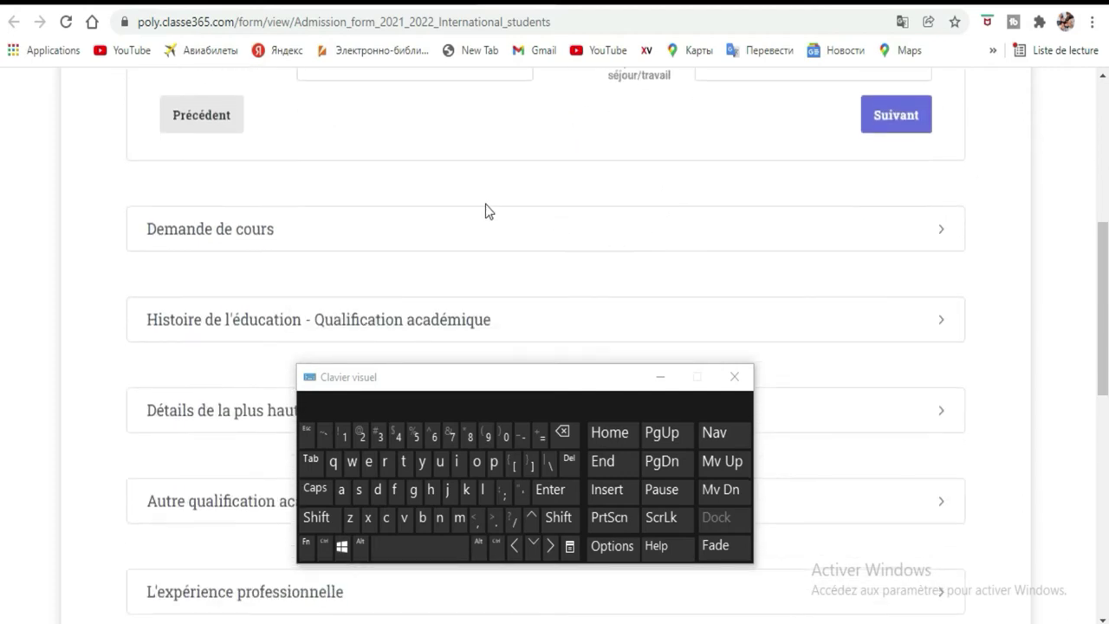
pyautogui.scroll(2, 538, 224)
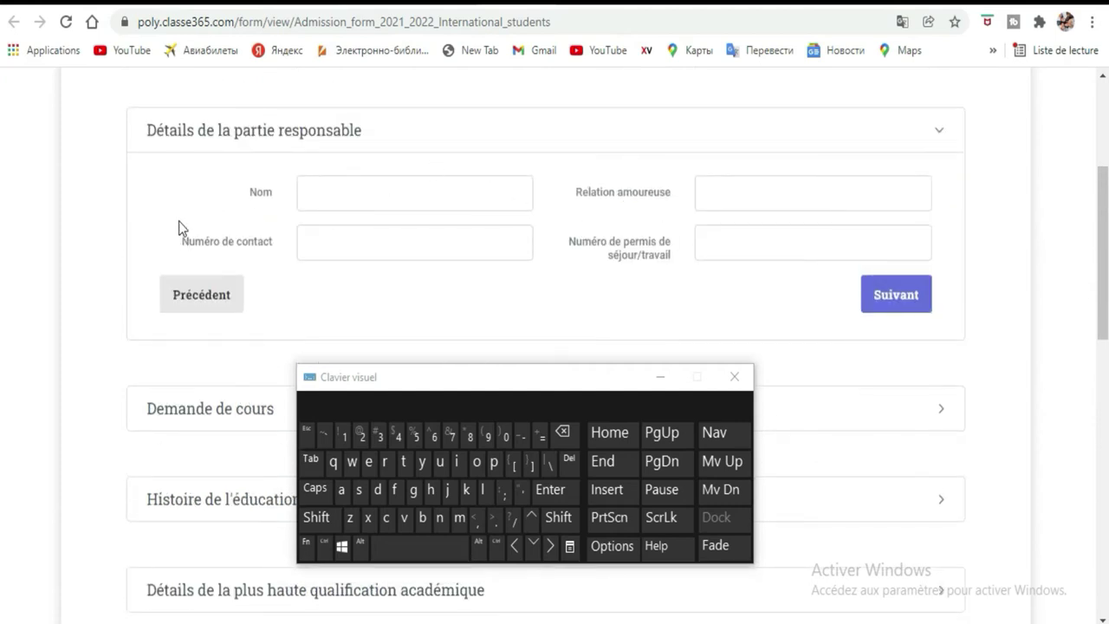
pyautogui.click(410, 185)
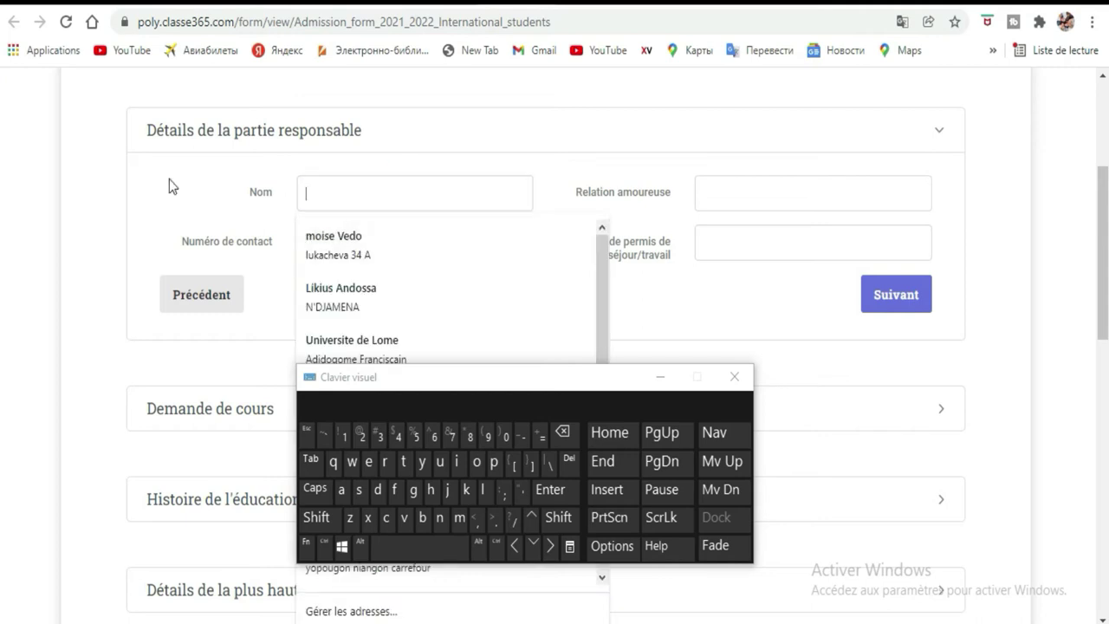
# Step: Leave the responsible party details blank, continue to the Demande de cours section, and minimise the on-screen keyboard
pyautogui.click(144, 203)
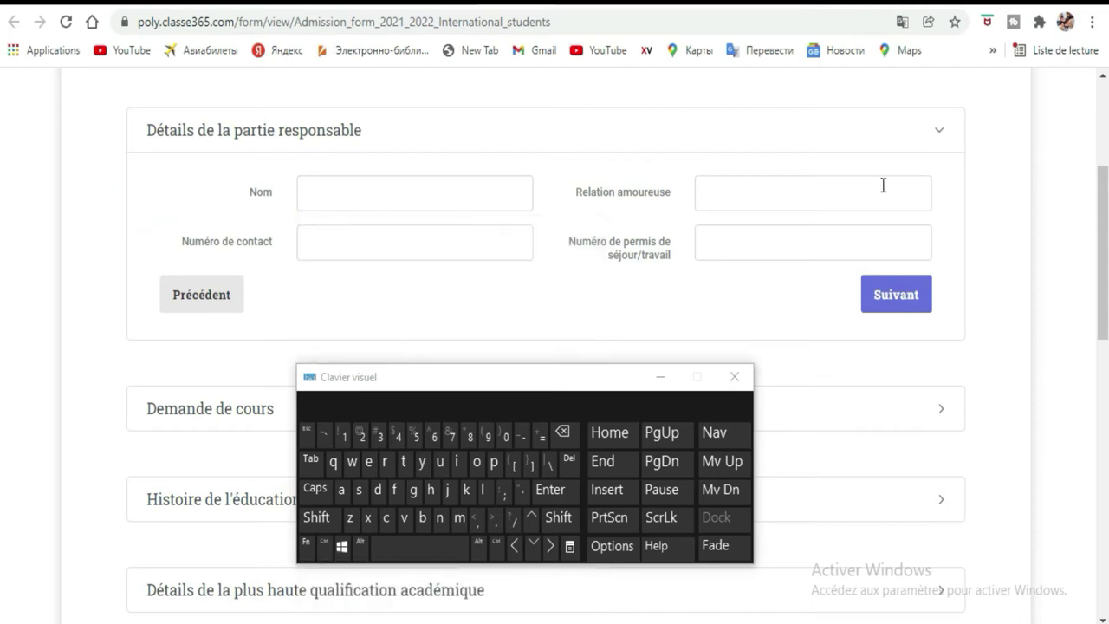
pyautogui.click(899, 293)
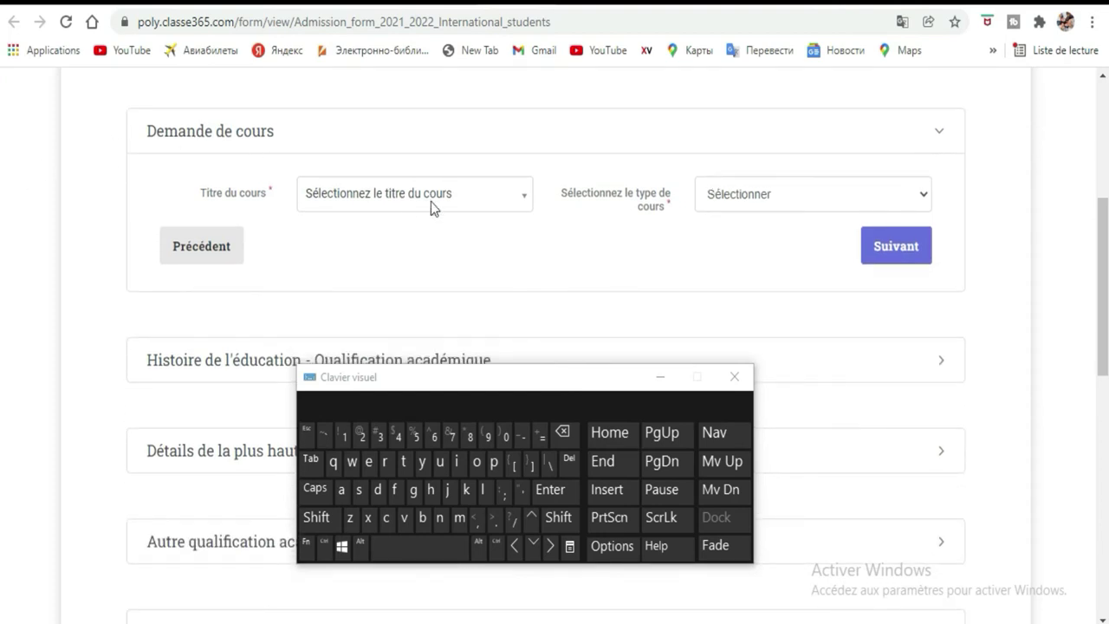
pyautogui.click(512, 198)
pyautogui.click(522, 198)
pyautogui.click(658, 376)
# Step: Choose Diplôme en informatique (Big Data Analytics) as the course title
pyautogui.click(520, 201)
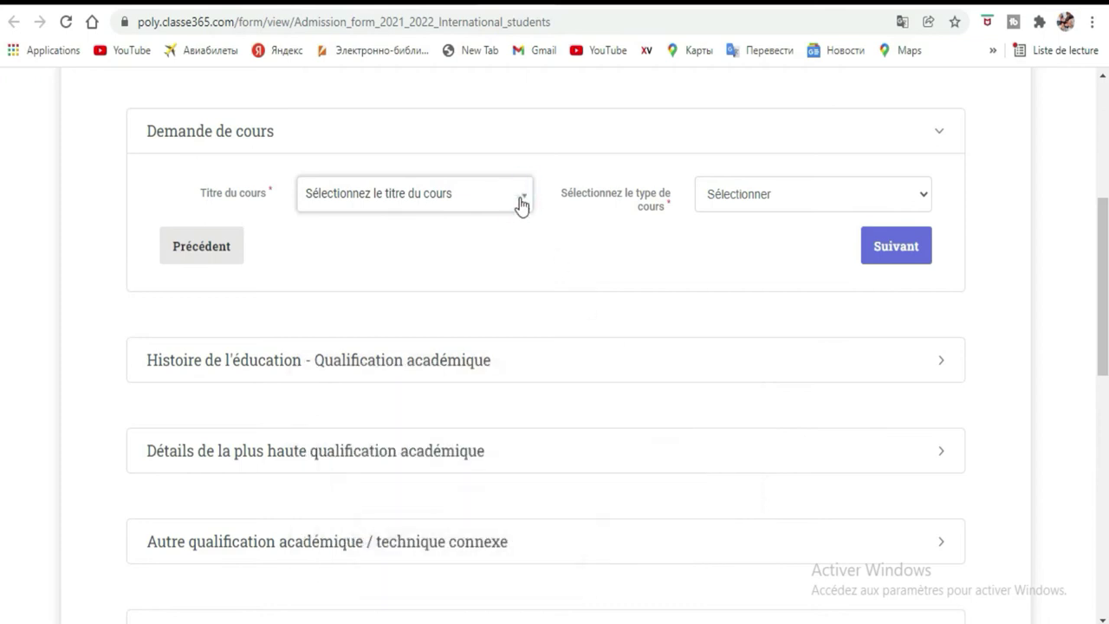
pyautogui.click(522, 202)
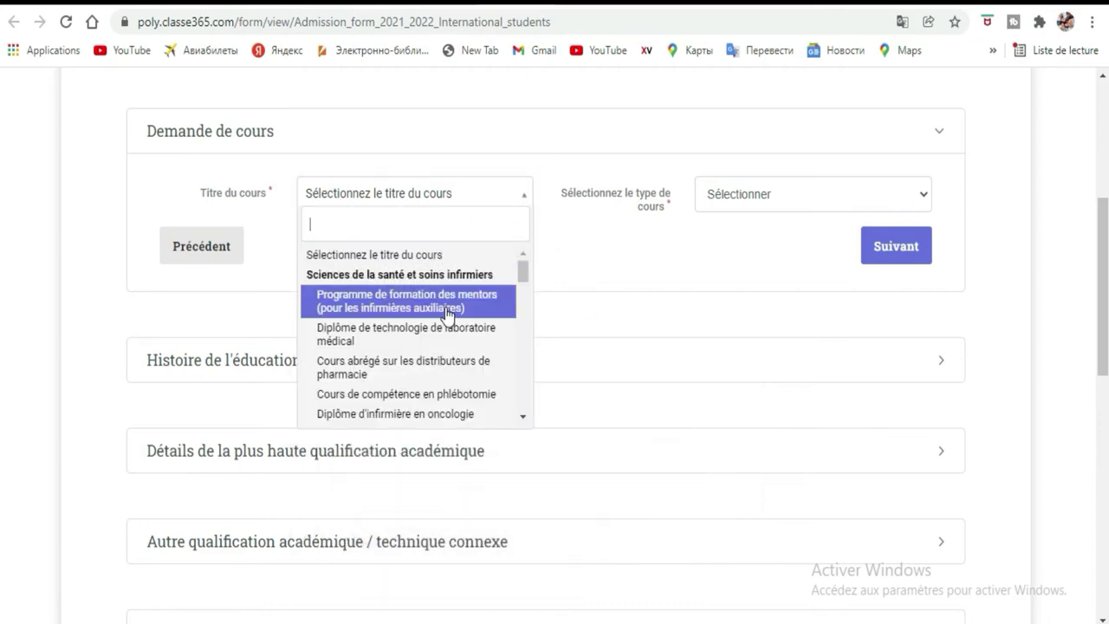
pyautogui.scroll(-3, 448, 314)
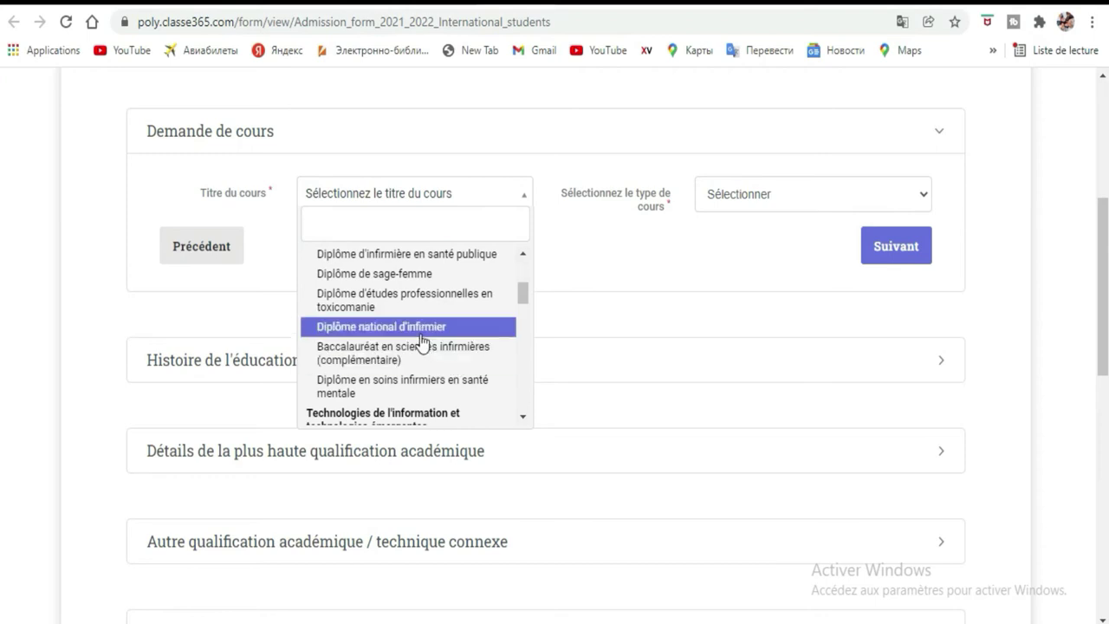
pyautogui.scroll(-1, 422, 335)
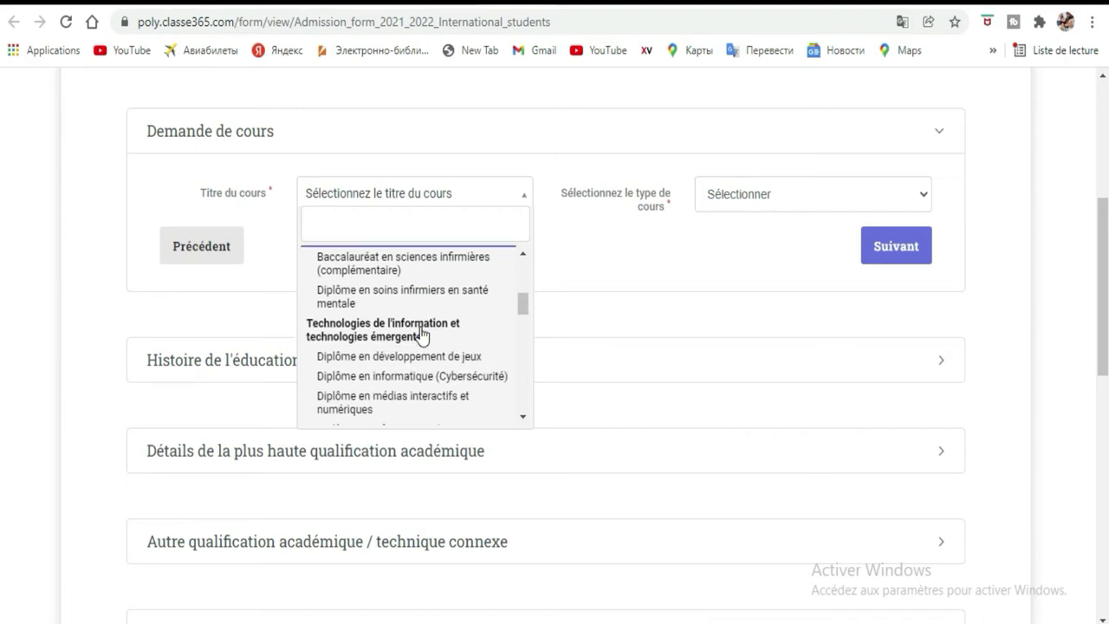
pyautogui.scroll(-1, 422, 335)
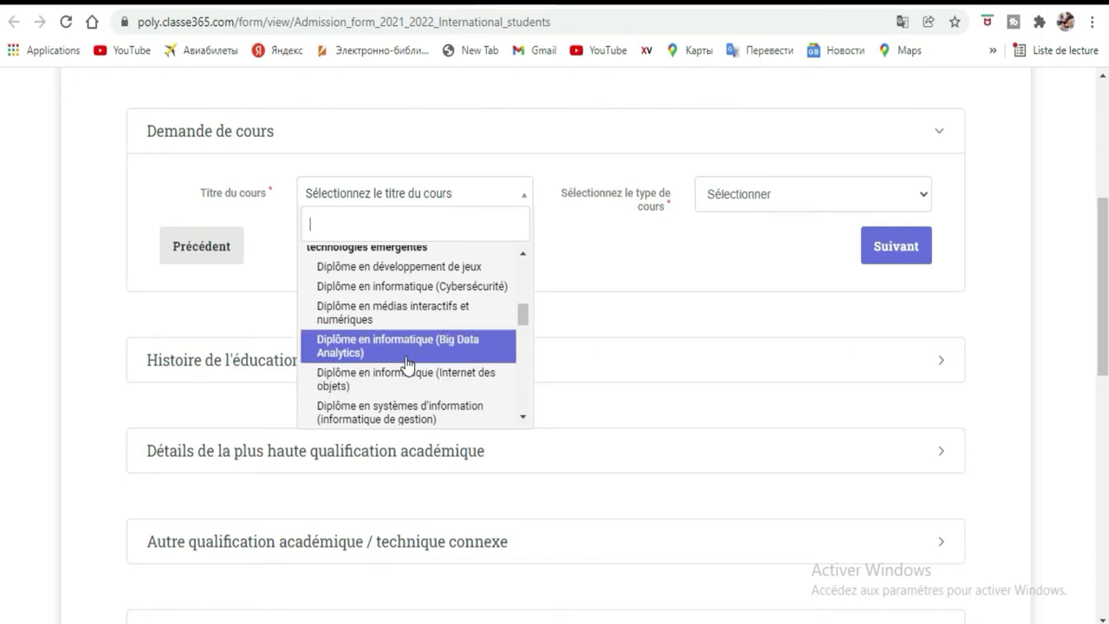
pyautogui.click(407, 347)
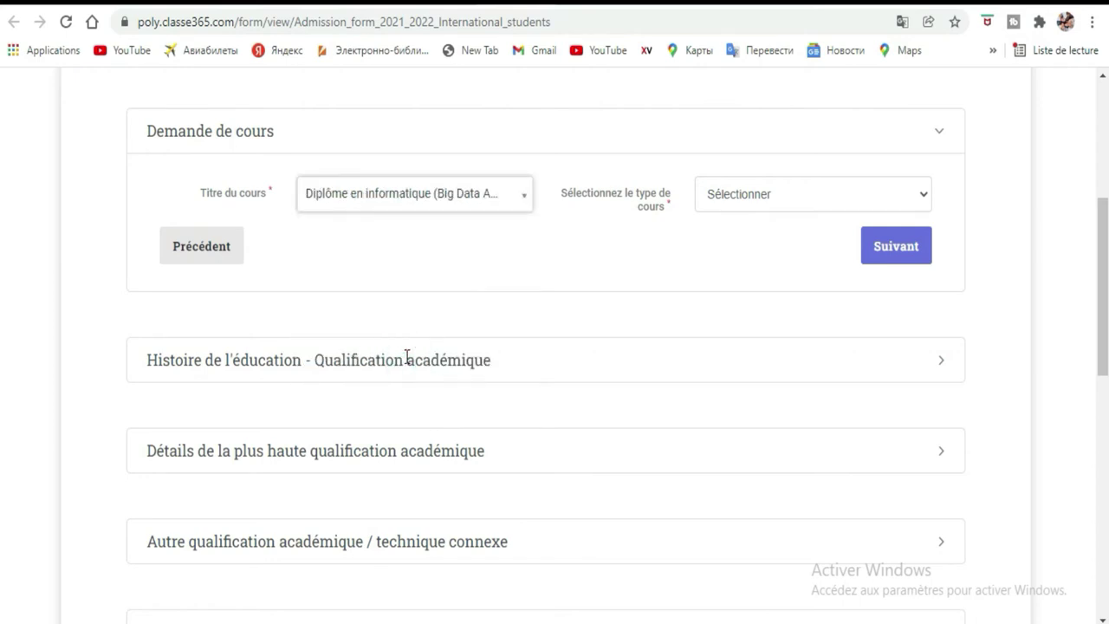
# Step: Set the course type to À temps plein and continue to the education history section
pyautogui.click(779, 209)
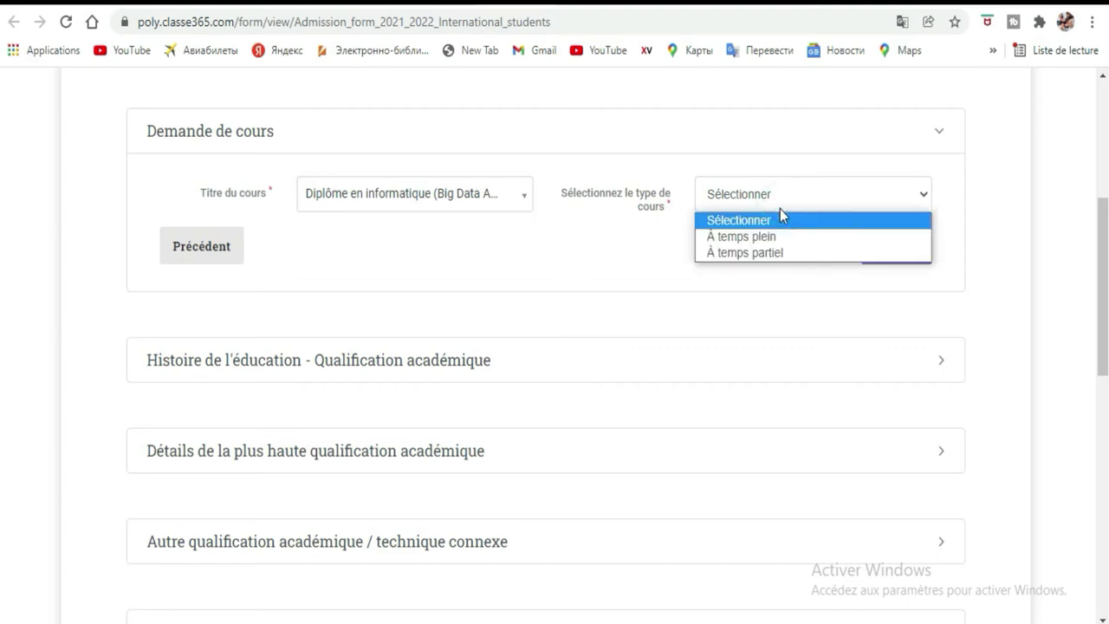
pyautogui.click(779, 237)
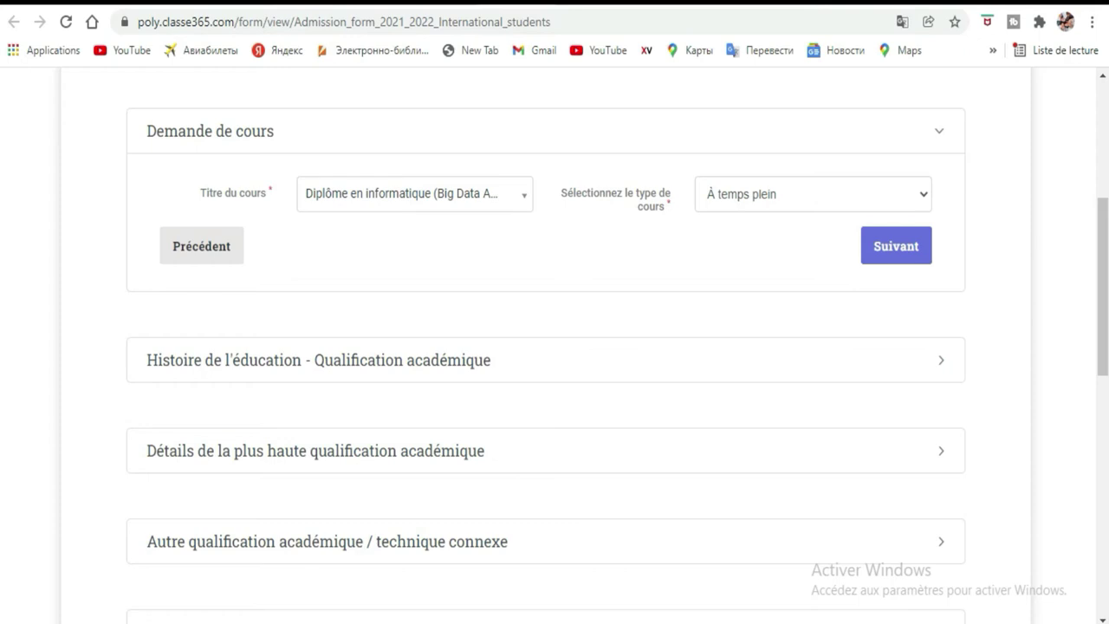
pyautogui.click(896, 245)
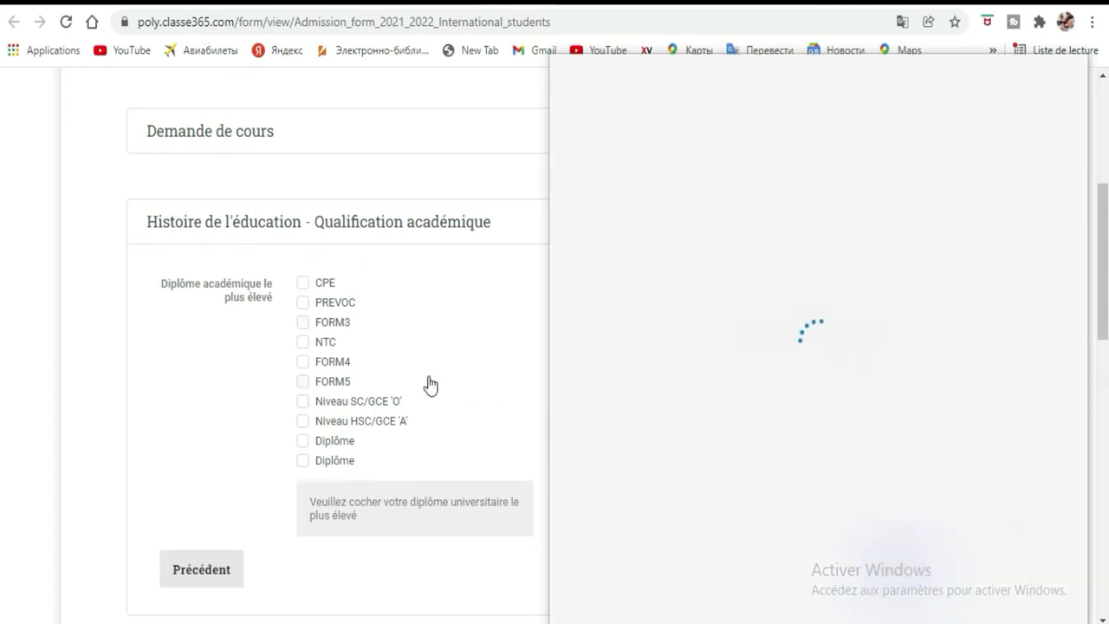
# Step: Dismiss the window covering the form, tick the first Diplôme option as the highest academic qualification, and continue to the qualification details
pyautogui.click(679, 419)
pyautogui.click(94, 464)
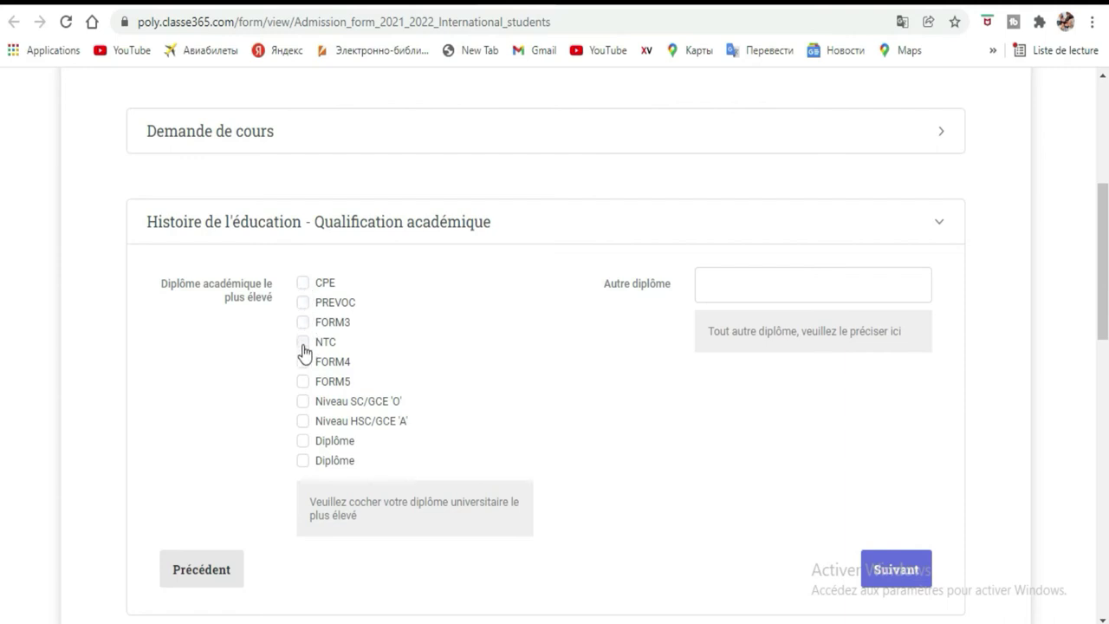
pyautogui.click(301, 447)
pyautogui.click(853, 296)
pyautogui.click(896, 574)
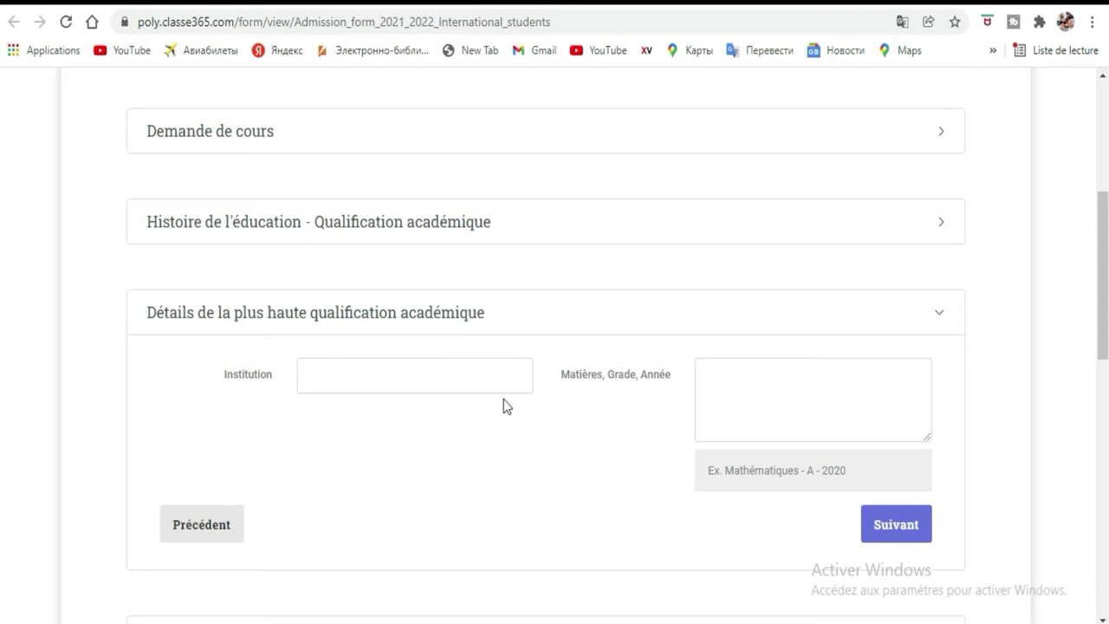
# Step: Enter lycce as the institution of the highest academic qualification, using the on-screen keyboard
pyautogui.click(488, 369)
pyautogui.scroll(-2, 483, 542)
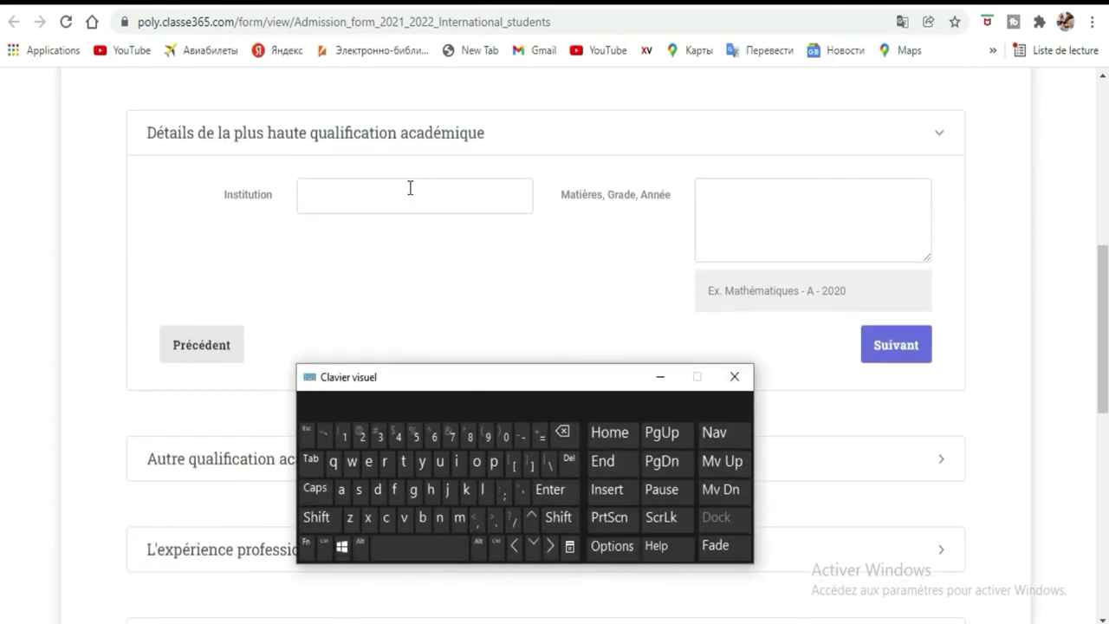
pyautogui.click(409, 187)
pyautogui.click(482, 489)
pyautogui.click(422, 461)
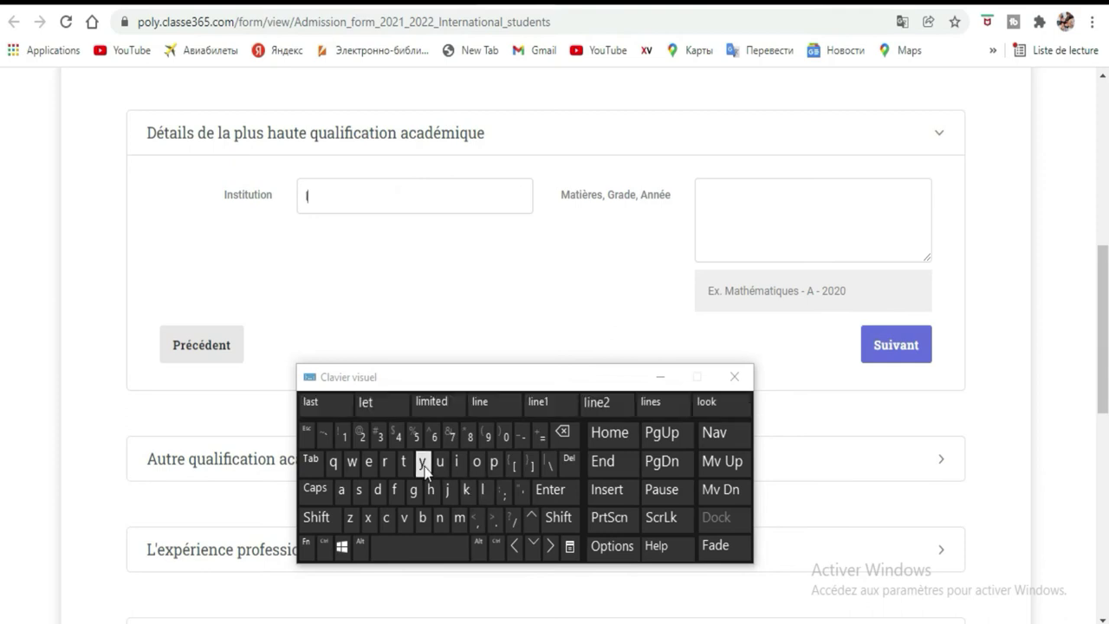
pyautogui.click(389, 520)
pyautogui.click(390, 520)
pyautogui.click(370, 465)
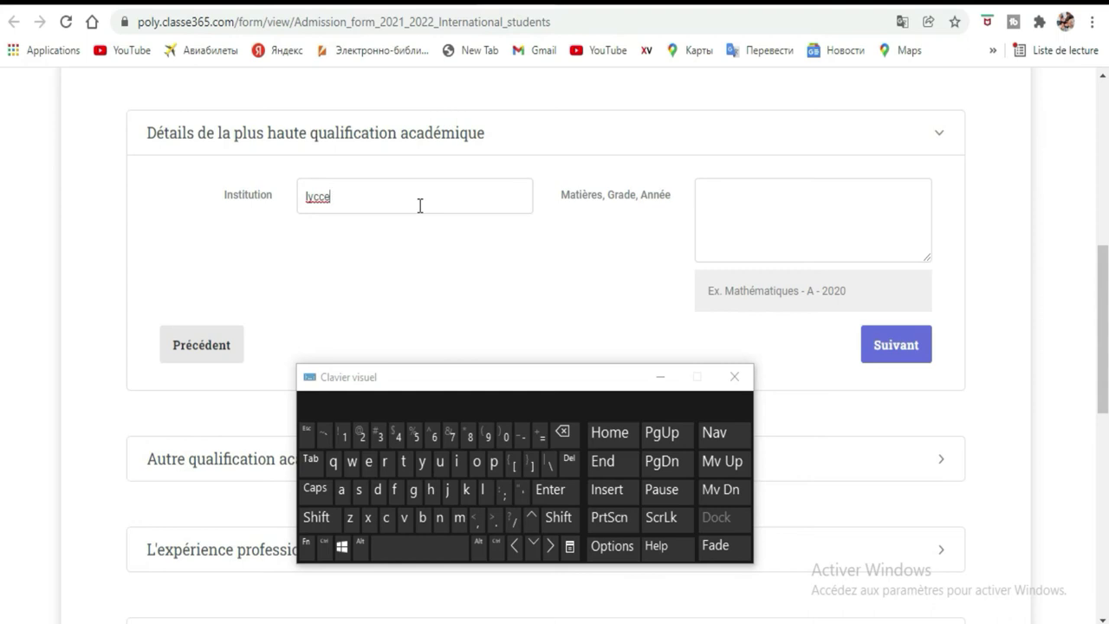
# Step: Enter Mathematics as the subject in the Matières, Grade, Année field
pyautogui.click(752, 213)
pyautogui.click(310, 522)
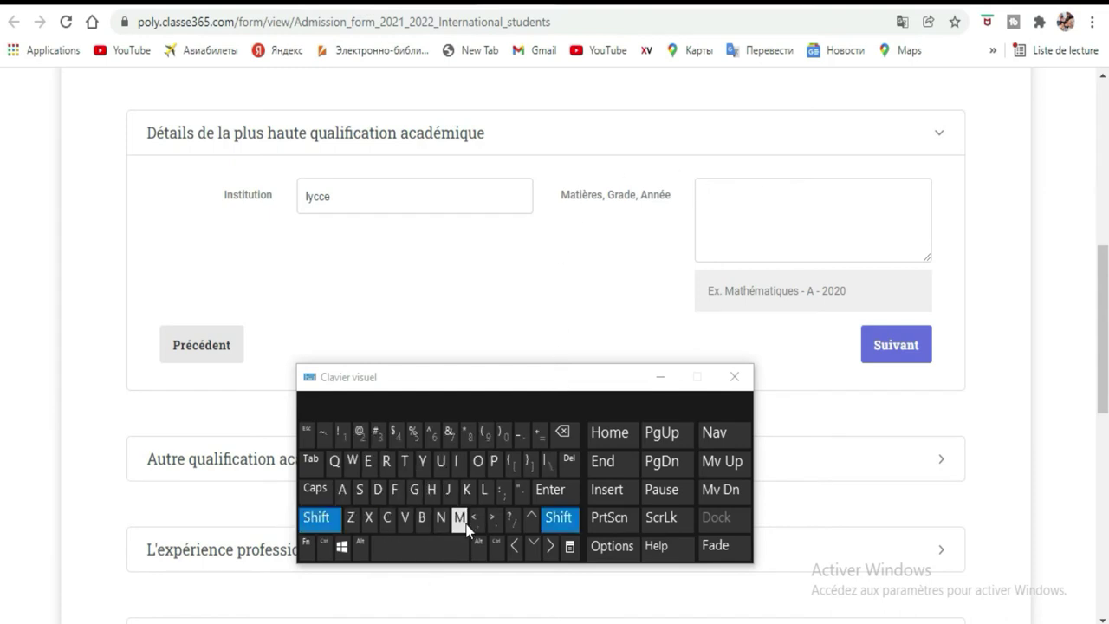
pyautogui.click(463, 520)
pyautogui.click(342, 489)
pyautogui.click(402, 463)
pyautogui.click(430, 490)
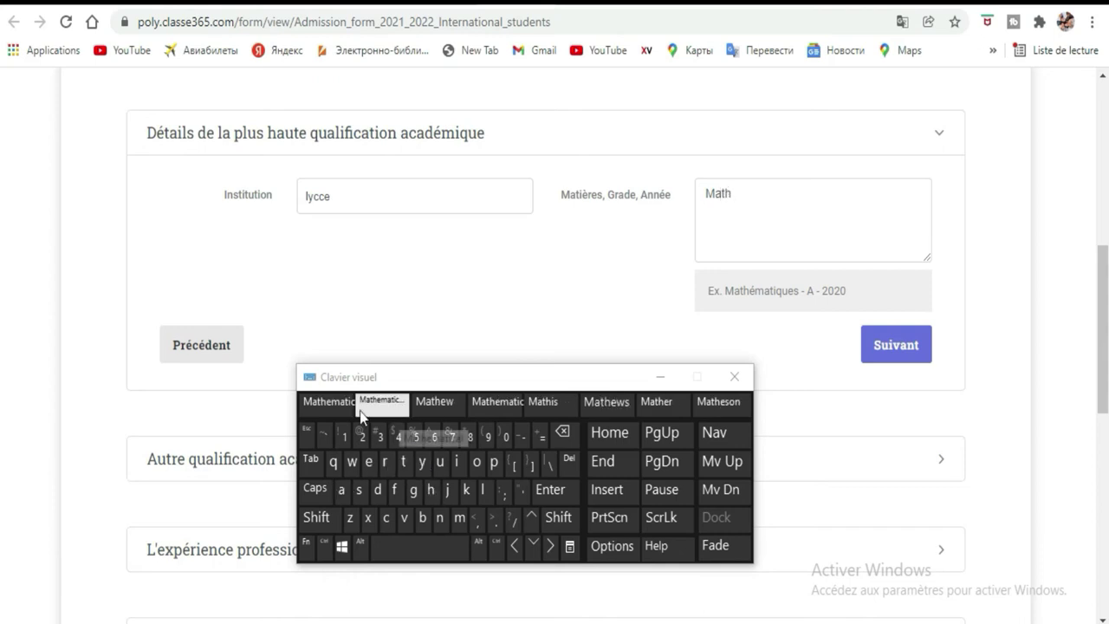
pyautogui.click(325, 402)
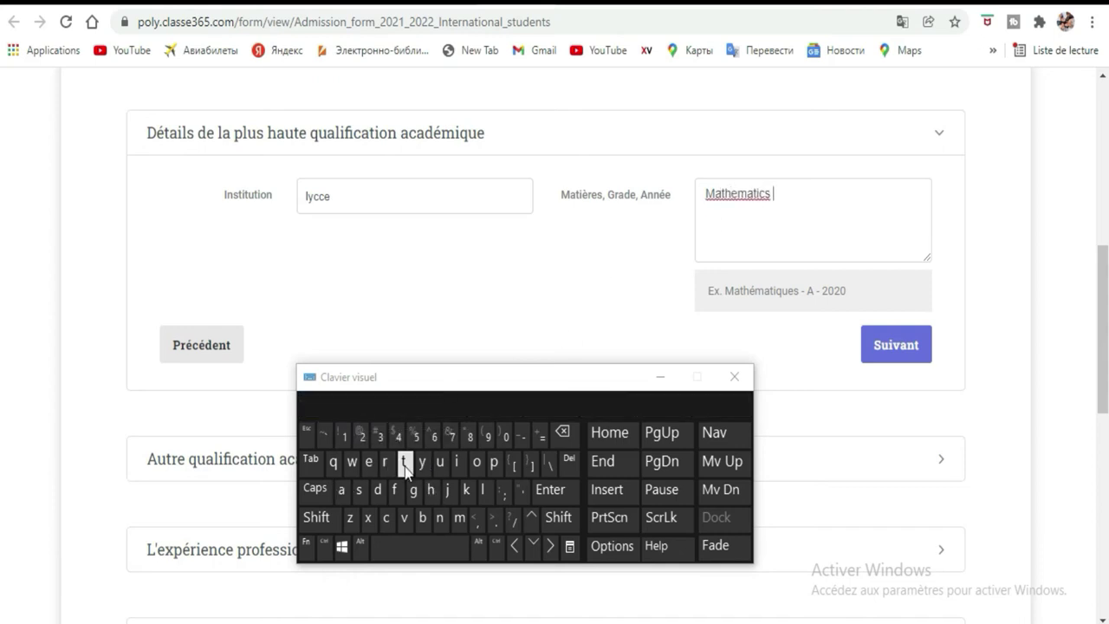
# Step: Add the grade 14/20 after Mathematics in the subjects field
pyautogui.click(345, 437)
pyautogui.click(399, 436)
pyautogui.click(514, 520)
pyautogui.click(506, 437)
pyautogui.click(548, 491)
# Step: Compare the entered grade with the letter grade in the example below the subjects field
pyautogui.click(803, 198)
pyautogui.doubleClick(803, 198)
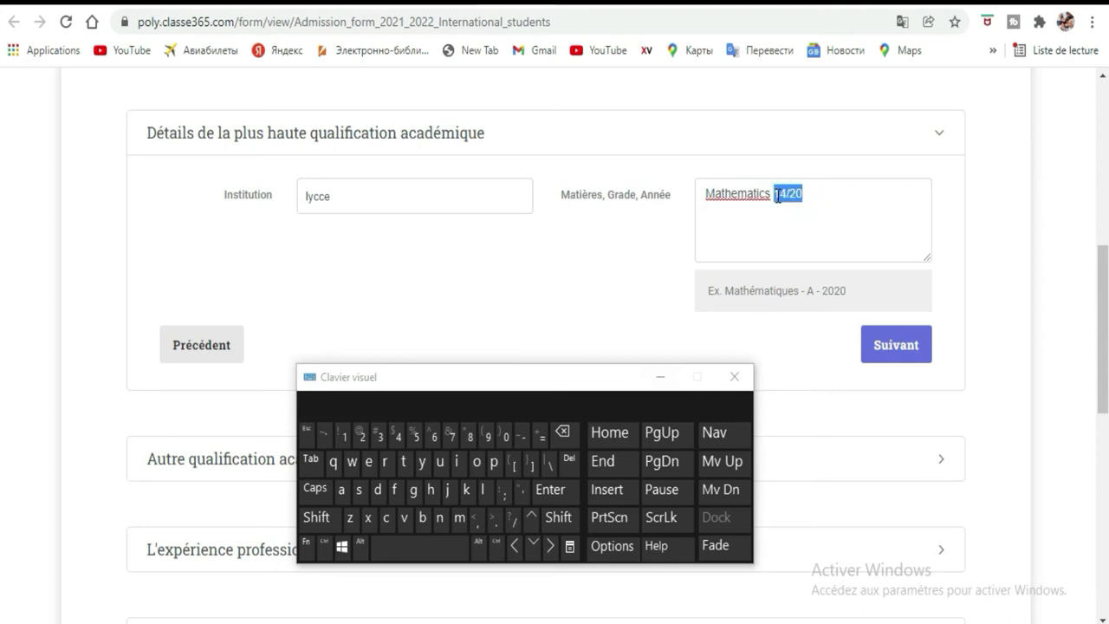
pyautogui.doubleClick(809, 291)
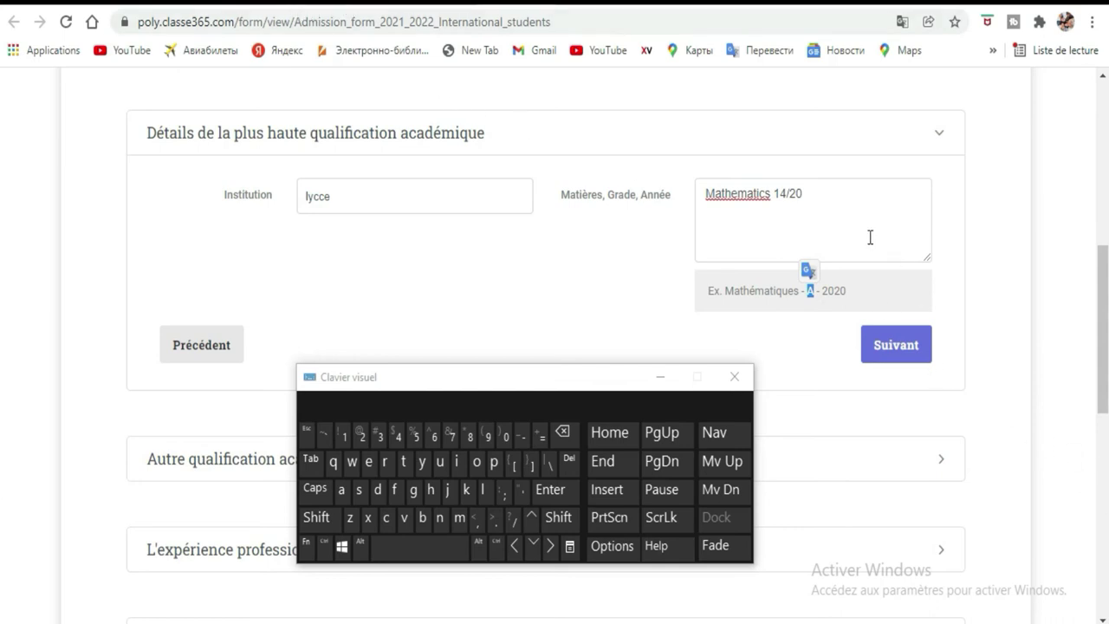
pyautogui.click(667, 252)
pyautogui.doubleClick(809, 291)
# Step: Replace the numeric grade after Mathematics with the letter grade -A-, following the example format
pyautogui.moveTo(807, 189); pyautogui.dragTo(778, 193)
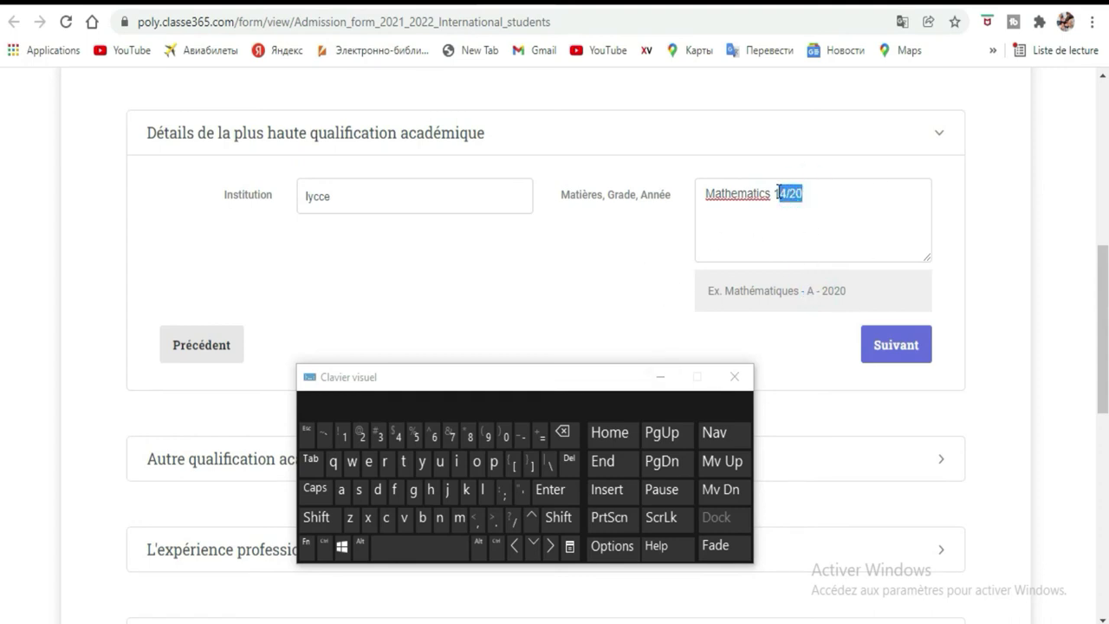
pyautogui.click(563, 432)
pyautogui.click(563, 432)
pyautogui.click(522, 435)
pyautogui.click(317, 517)
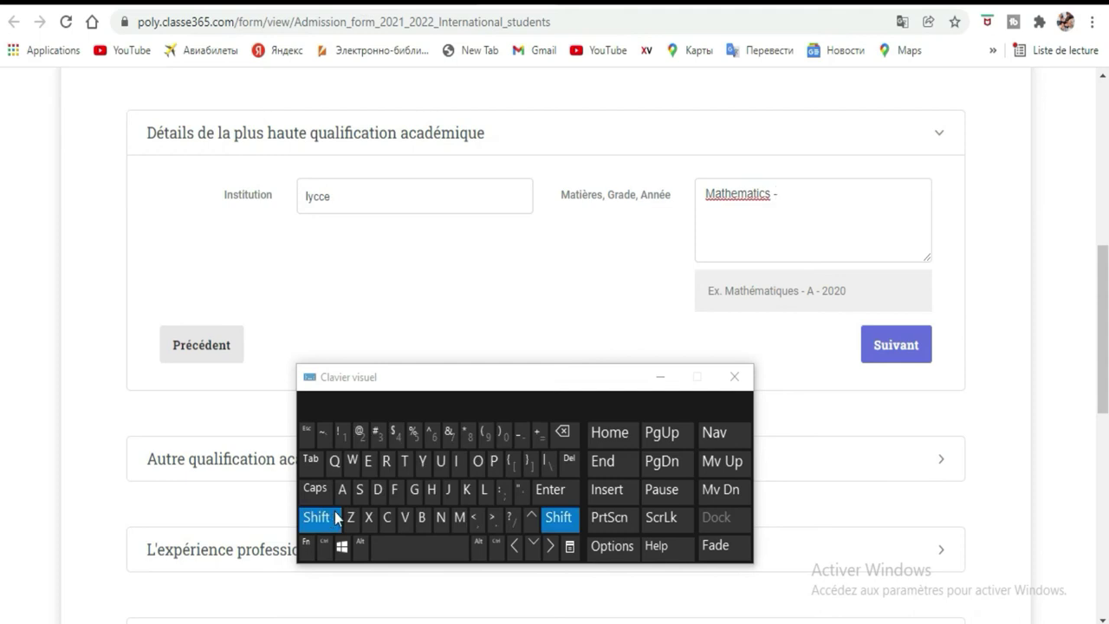
pyautogui.click(340, 490)
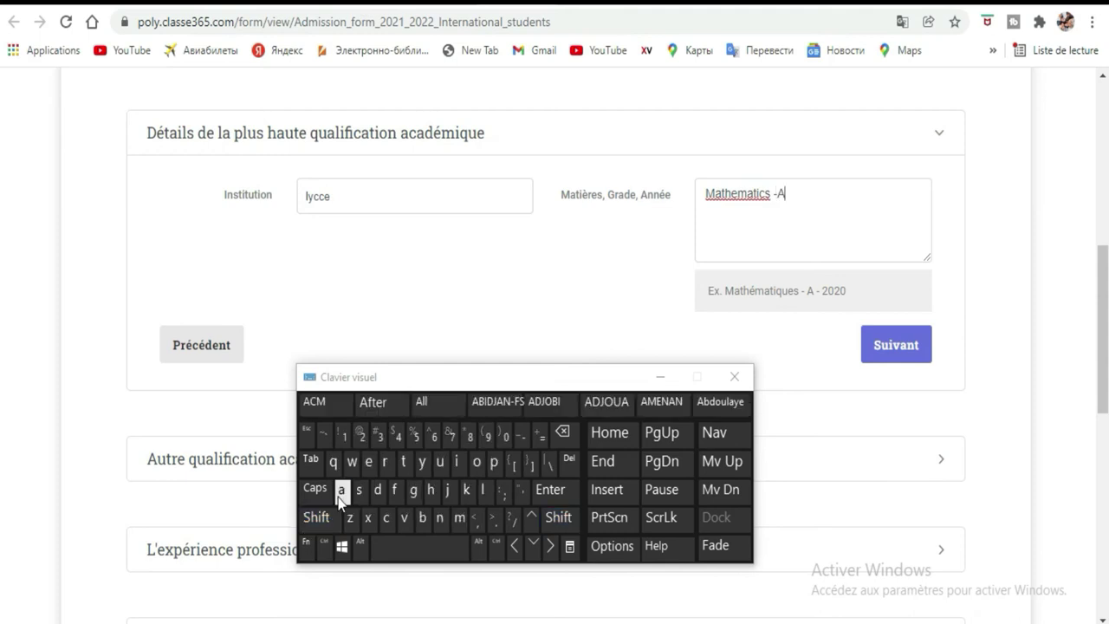
pyautogui.click(523, 435)
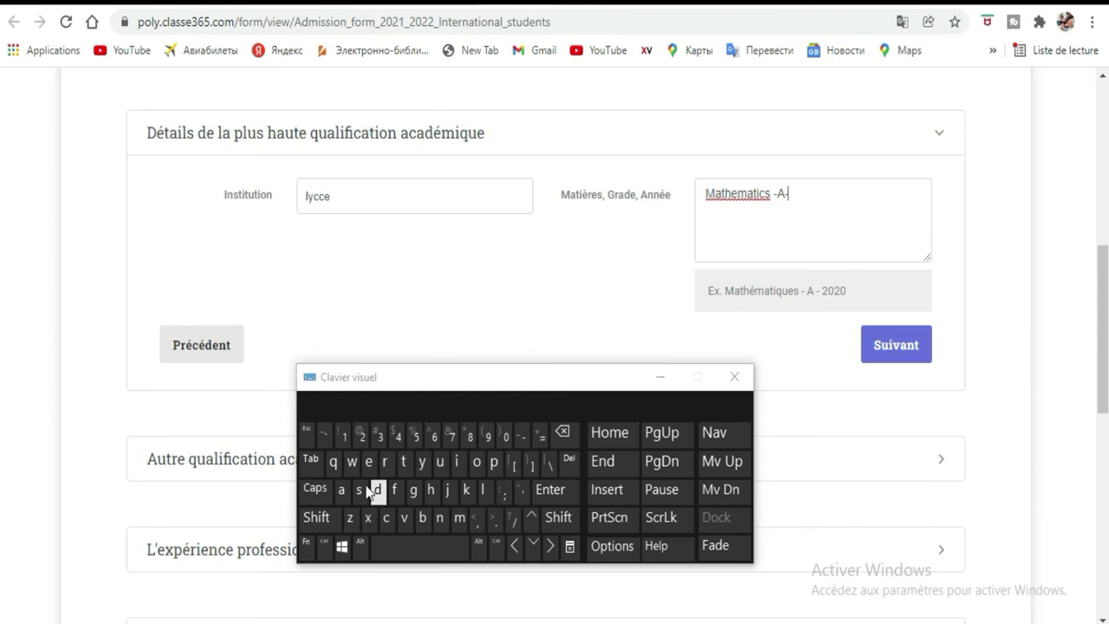
# Step: Complete the subject entry with the year 2021 and continue to the other academic or technical qualification section
pyautogui.click(362, 438)
pyautogui.click(506, 437)
pyautogui.click(360, 438)
pyautogui.click(350, 440)
pyautogui.click(552, 494)
pyautogui.scroll(-1, 885, 308)
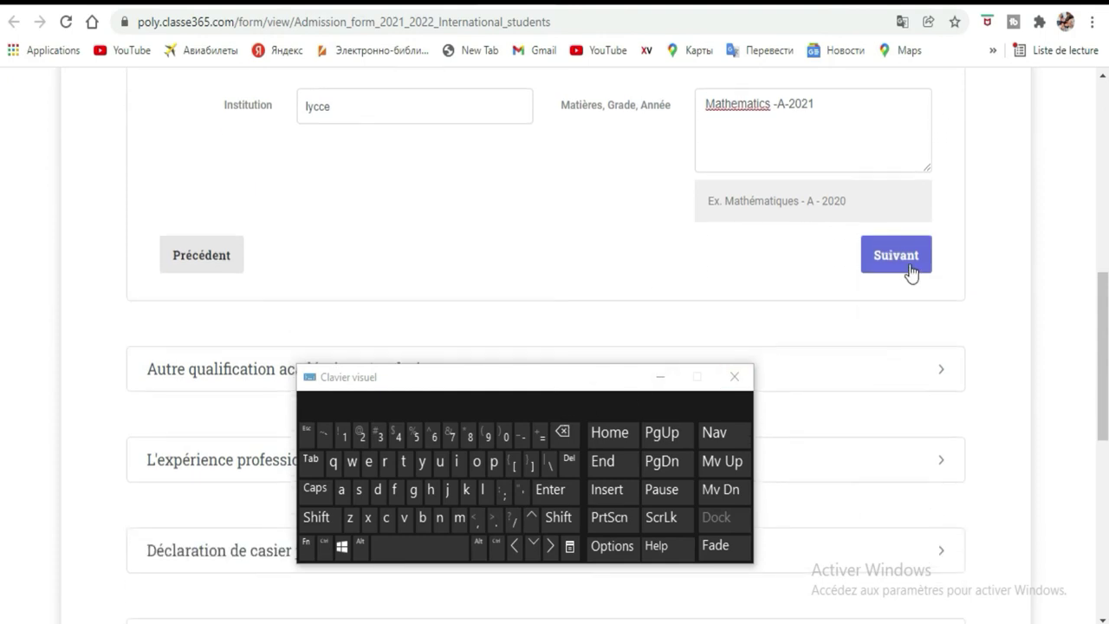
pyautogui.click(907, 270)
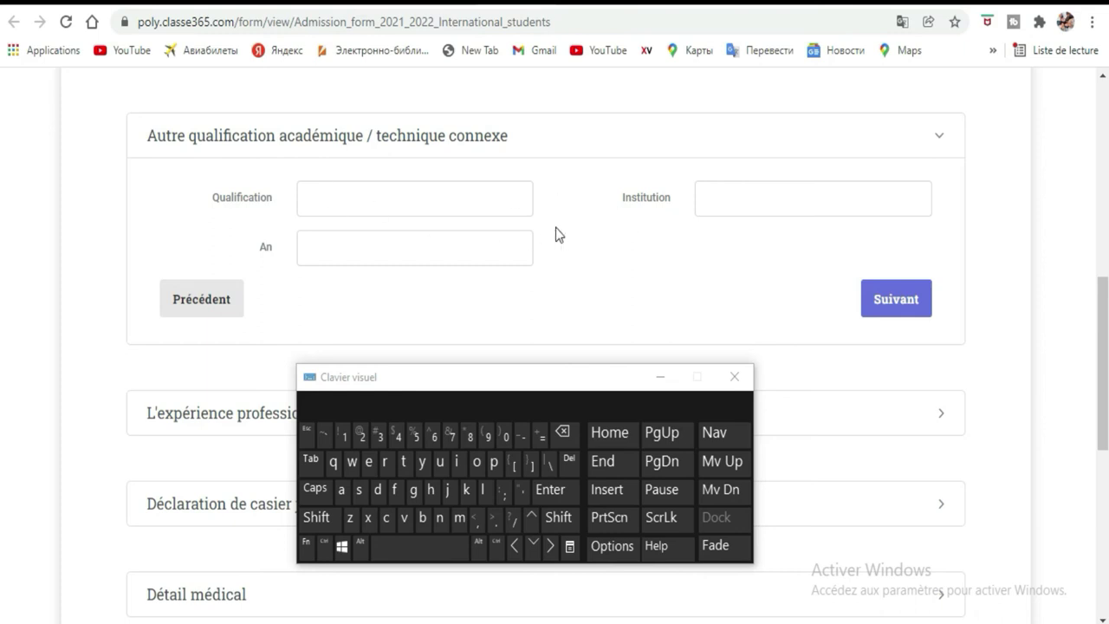
# Step: Minimise the on-screen keyboard and look over all the form's sections, down to Comment connaissez-vous Polytechnic Mauritius
pyautogui.scroll(-1, 537, 178)
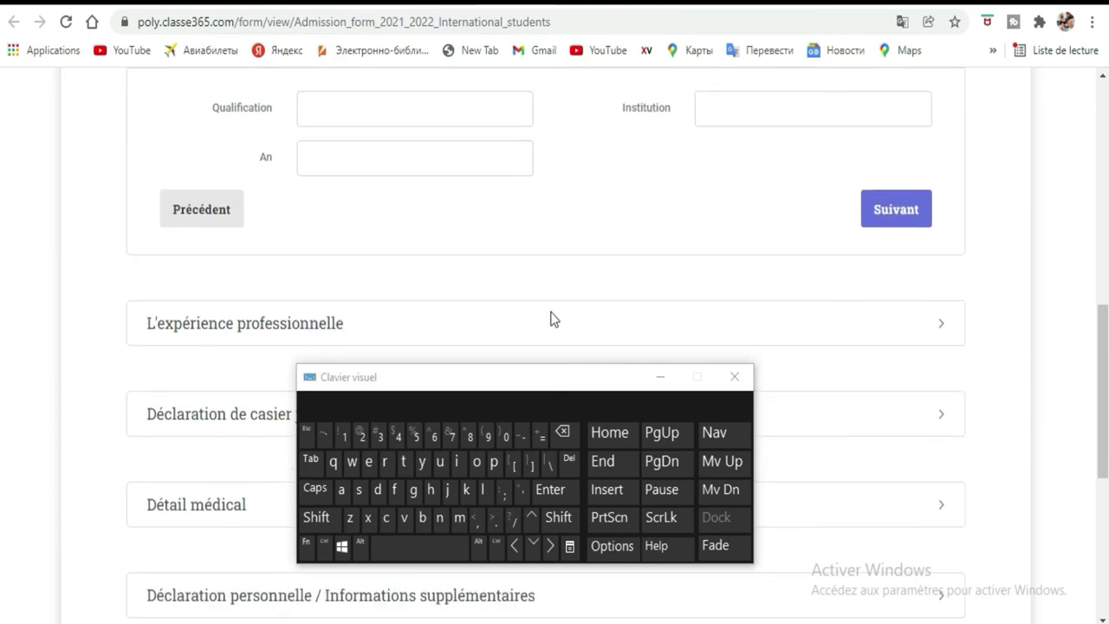
pyautogui.click(658, 381)
pyautogui.scroll(-2, 676, 265)
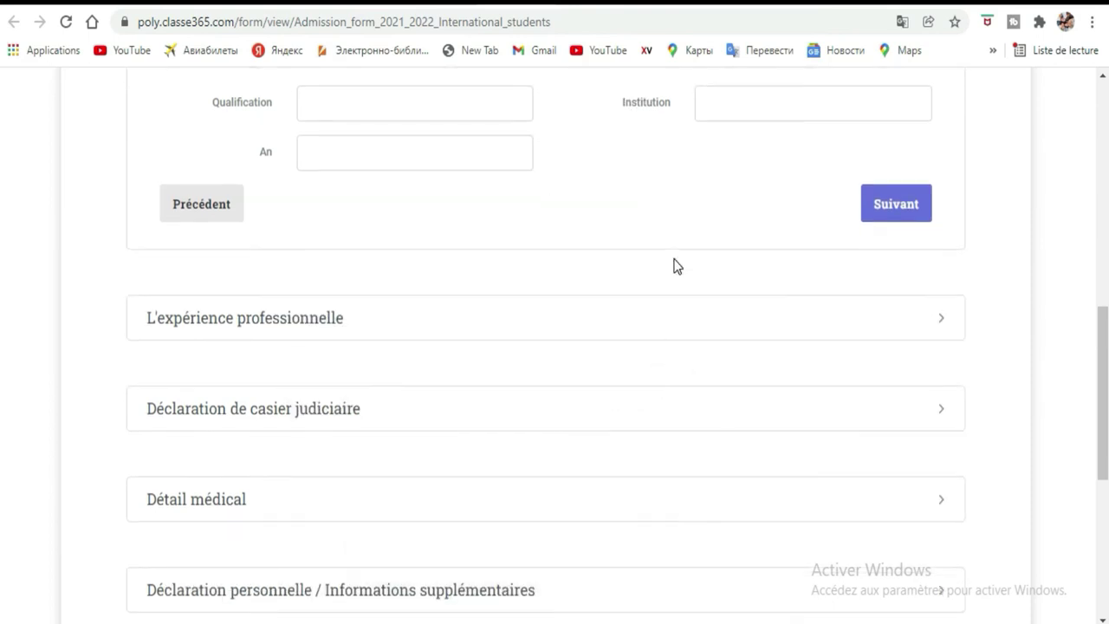
pyautogui.scroll(-2, 677, 265)
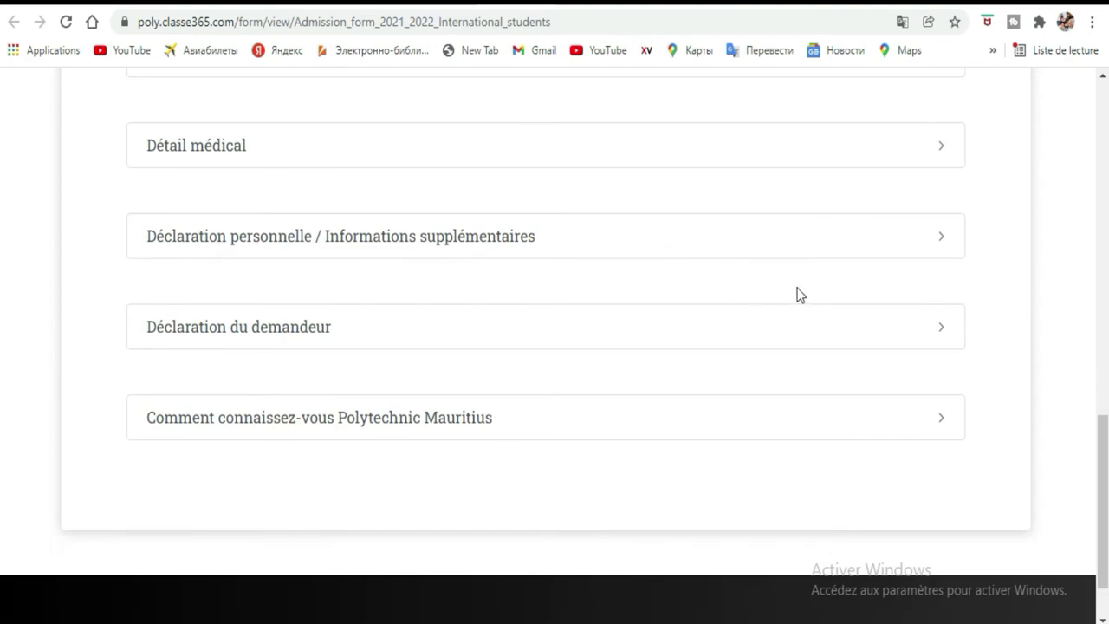
pyautogui.scroll(3, 799, 295)
pyautogui.scroll(2, 798, 295)
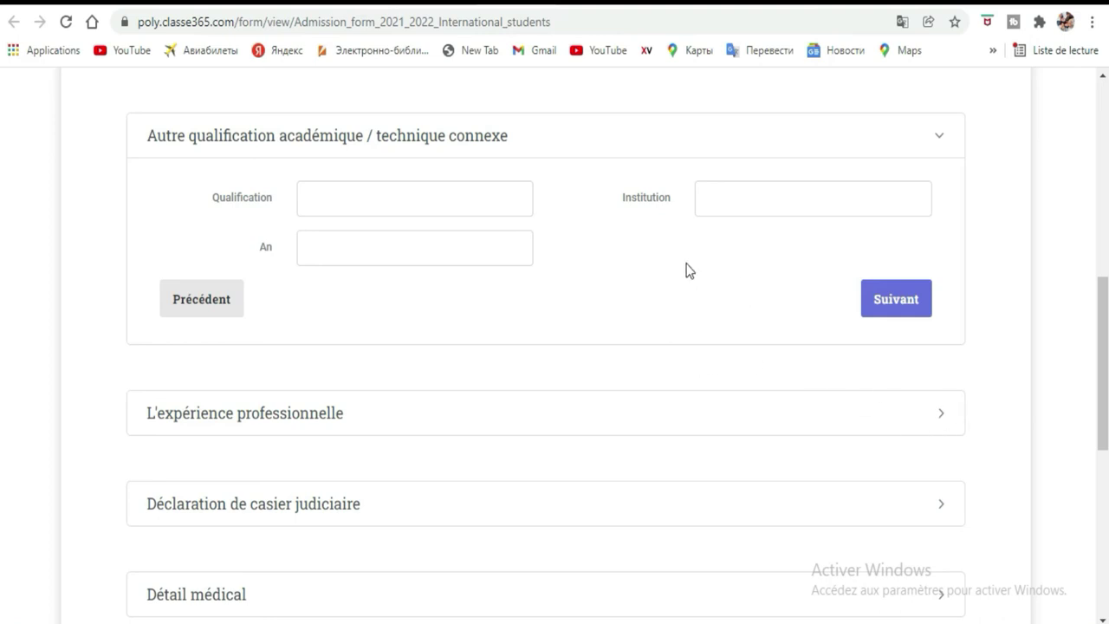
pyautogui.scroll(6, 882, 333)
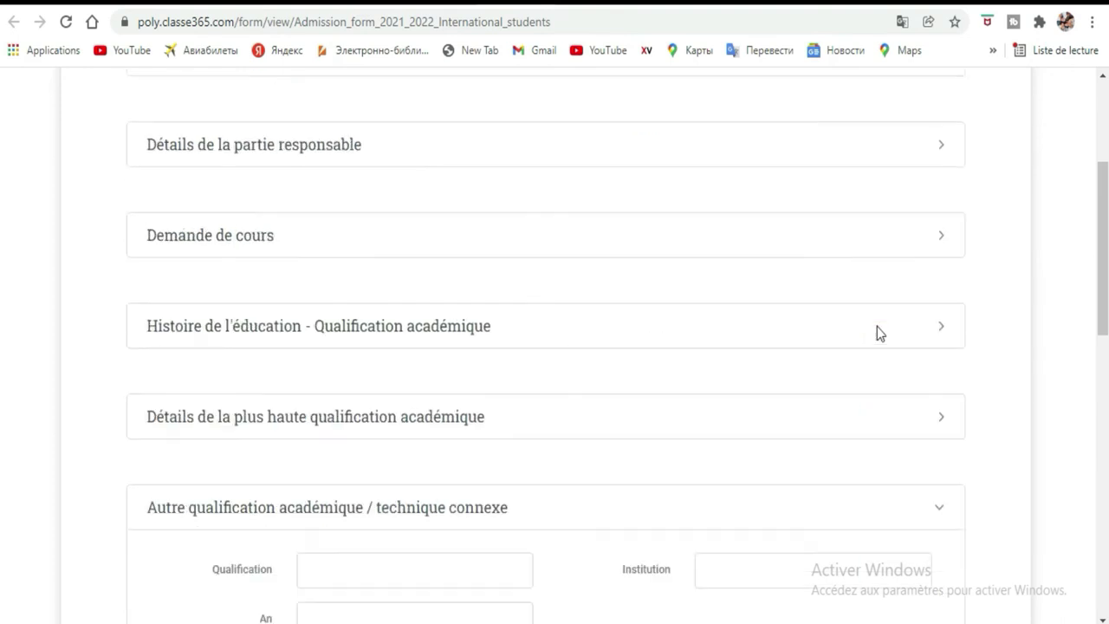
pyautogui.scroll(1, 753, 307)
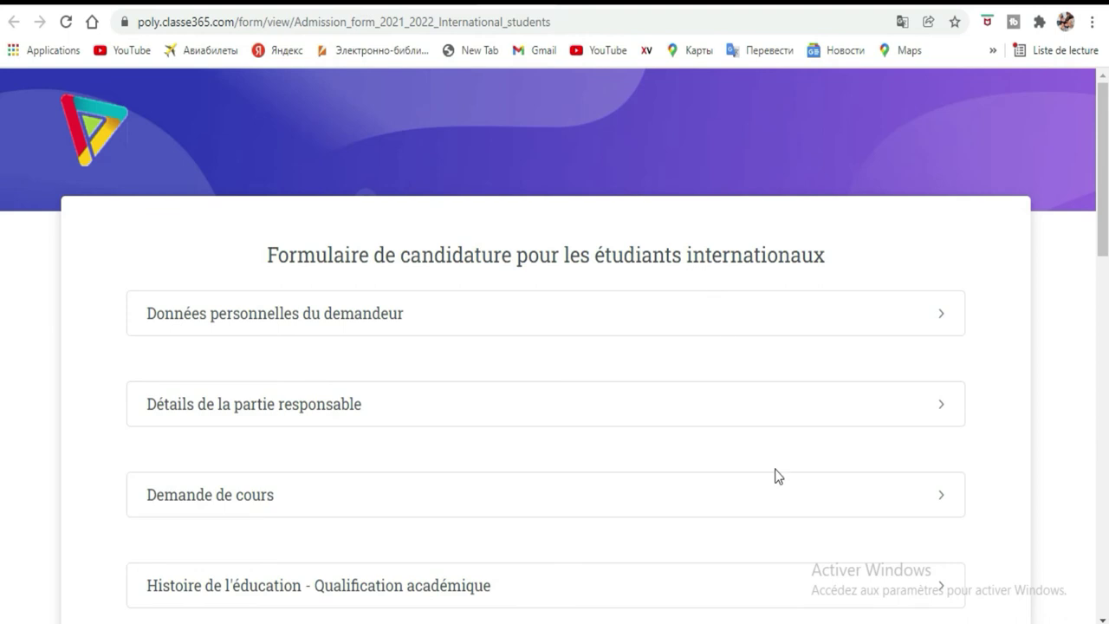
pyautogui.scroll(-7, 733, 428)
pyautogui.scroll(-4, 866, 453)
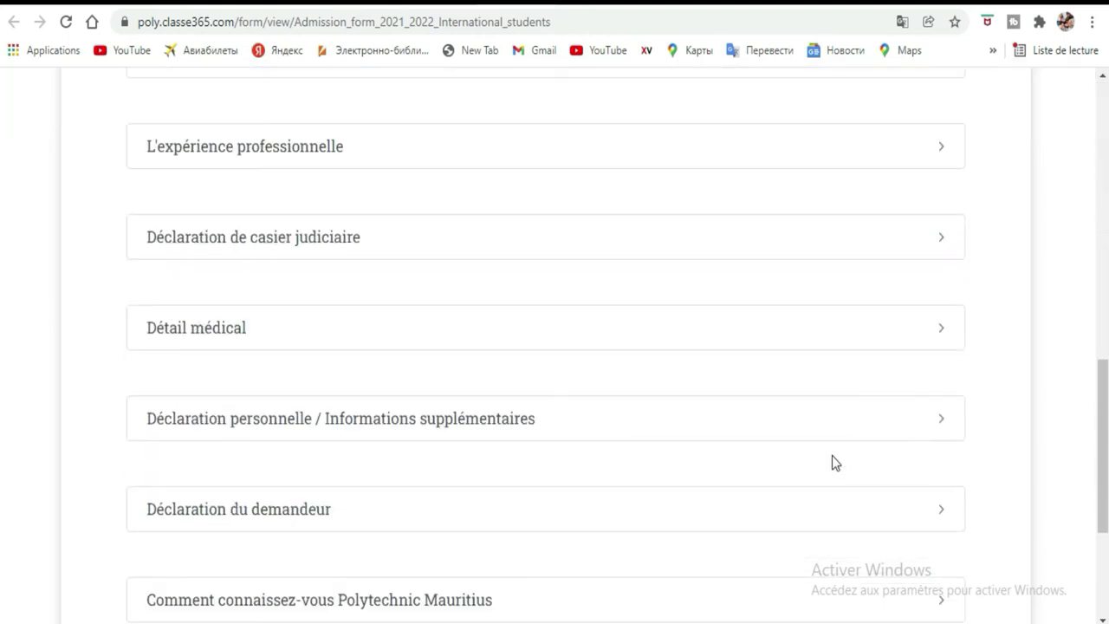
pyautogui.scroll(-3, 916, 475)
pyautogui.click(933, 343)
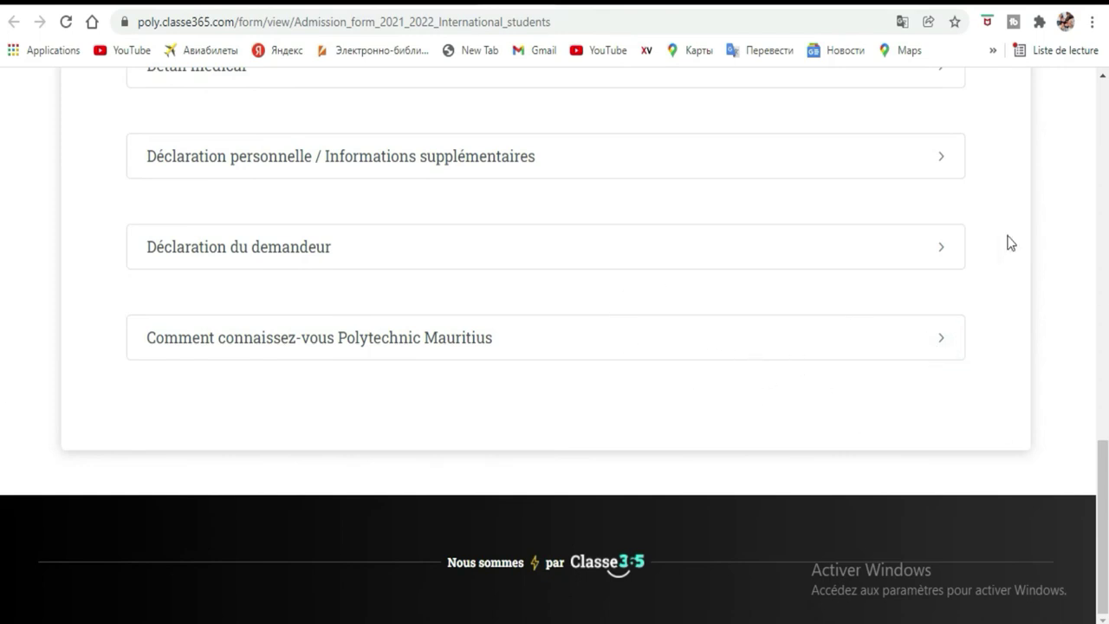
# Step: Review the international application form's sections again, from Comment connaissez-vous Polytechnic Mauritius back up to Données personnelles du demandeur
pyautogui.scroll(5, 786, 264)
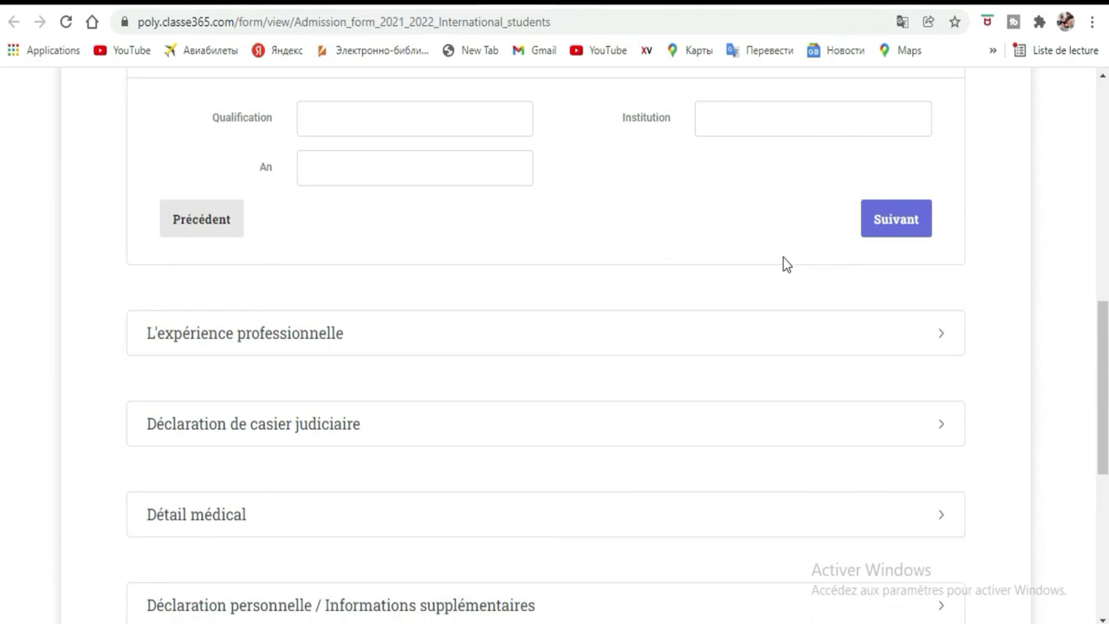
pyautogui.scroll(5, 785, 264)
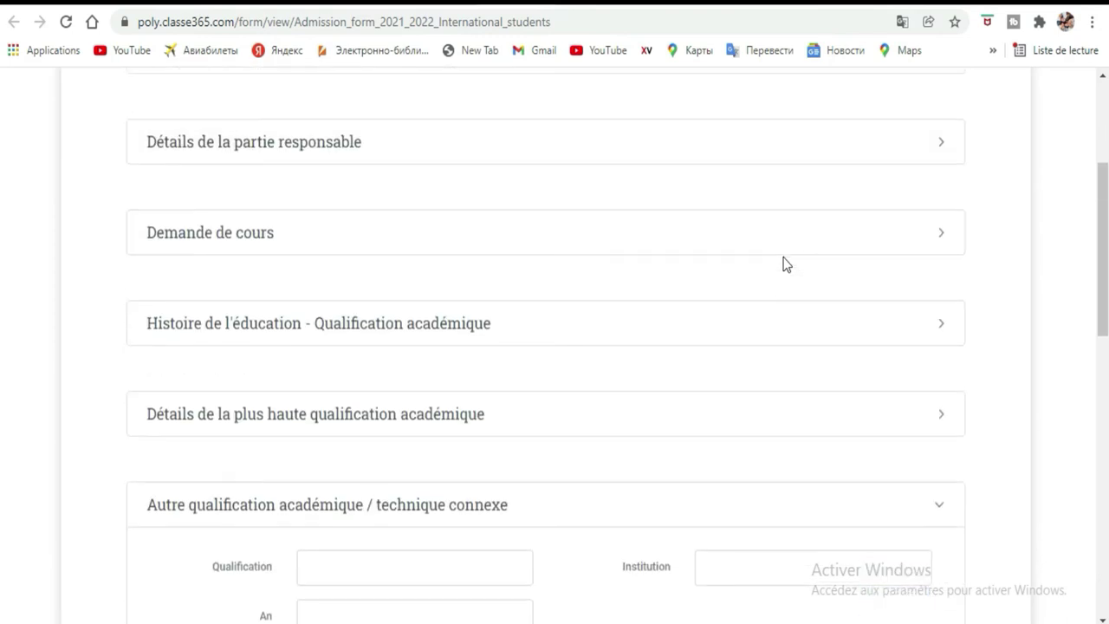
pyautogui.scroll(3, 786, 265)
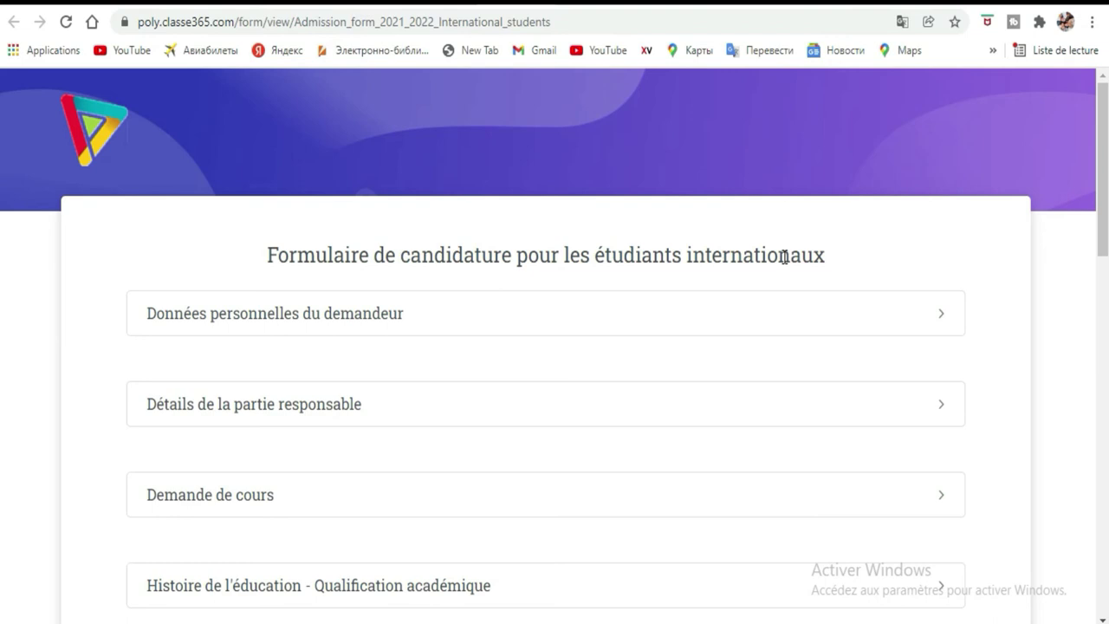
pyautogui.scroll(-2, 783, 259)
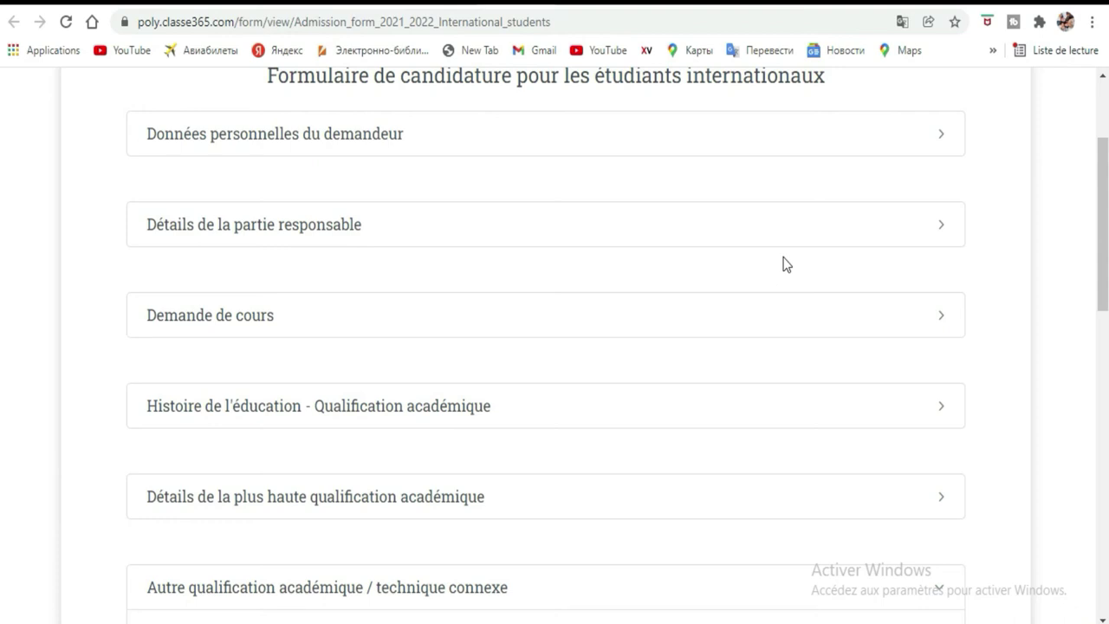
pyautogui.scroll(-3, 784, 264)
pyautogui.scroll(5, 784, 264)
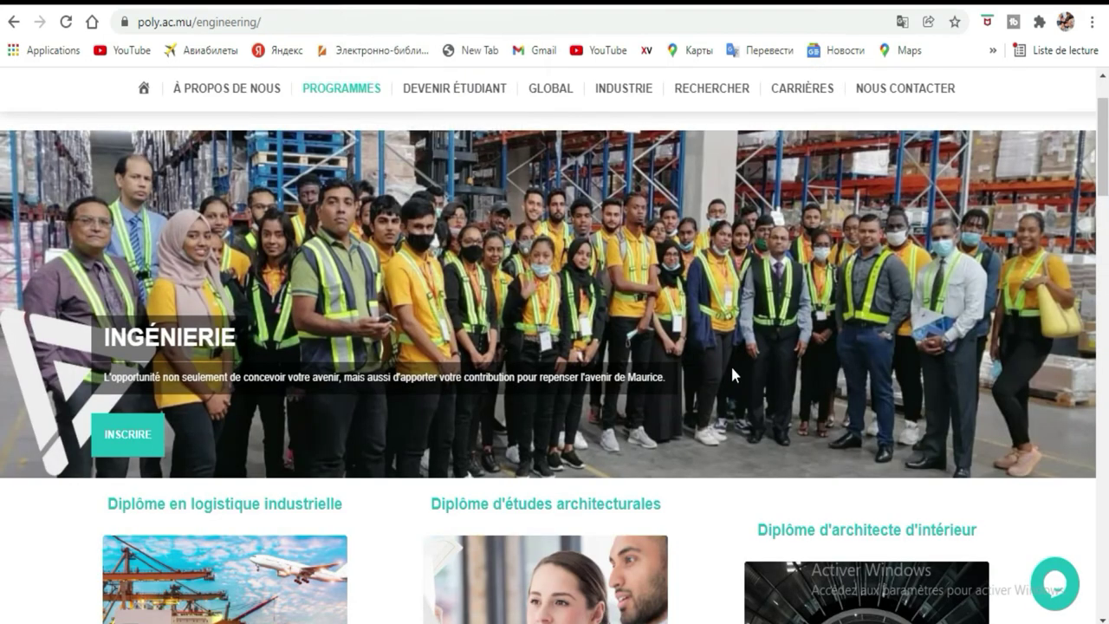
# Step: Look over the Polytechnics Mauritius engineering programmes page and go back to the Mauritius-Africa Scholarship Scheme 2022 guidelines PDF
pyautogui.scroll(-5, 683, 353)
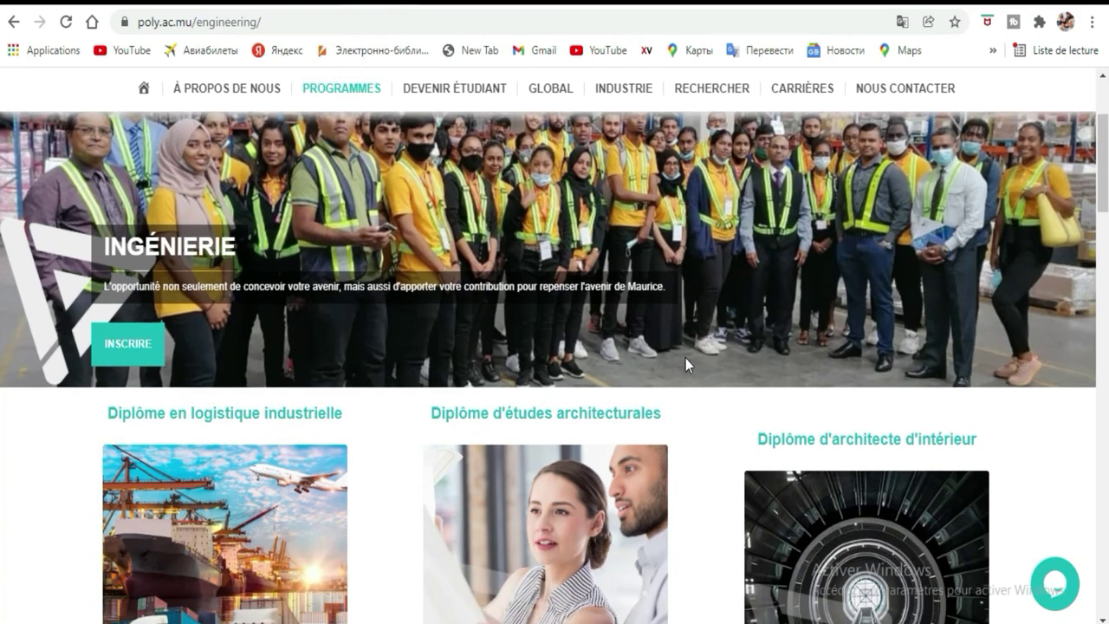
pyautogui.scroll(5, 680, 352)
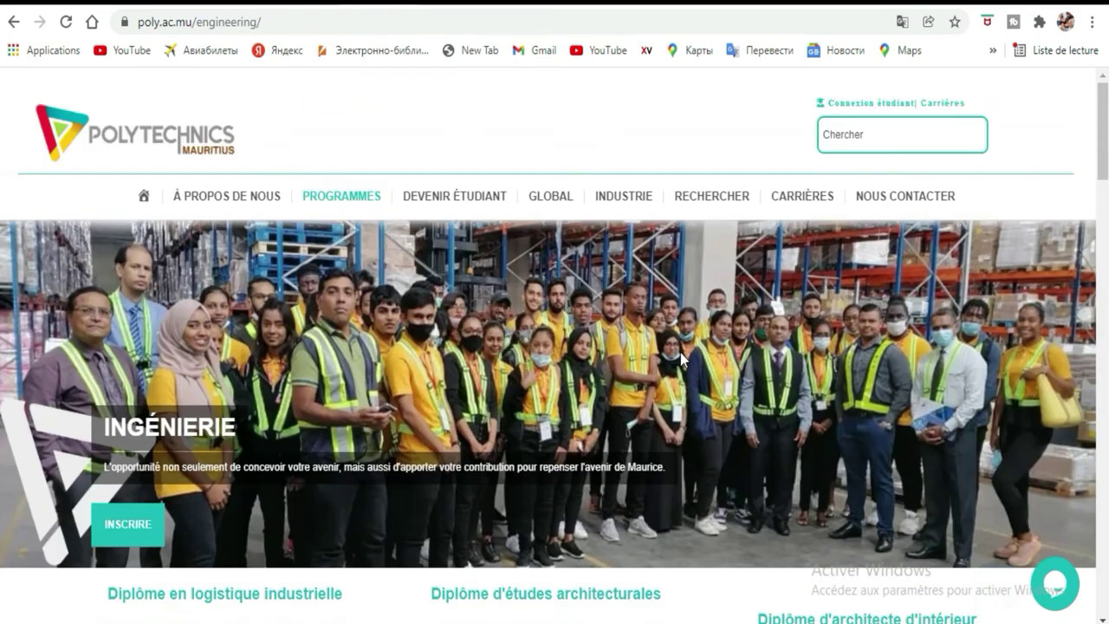
pyautogui.click(15, 22)
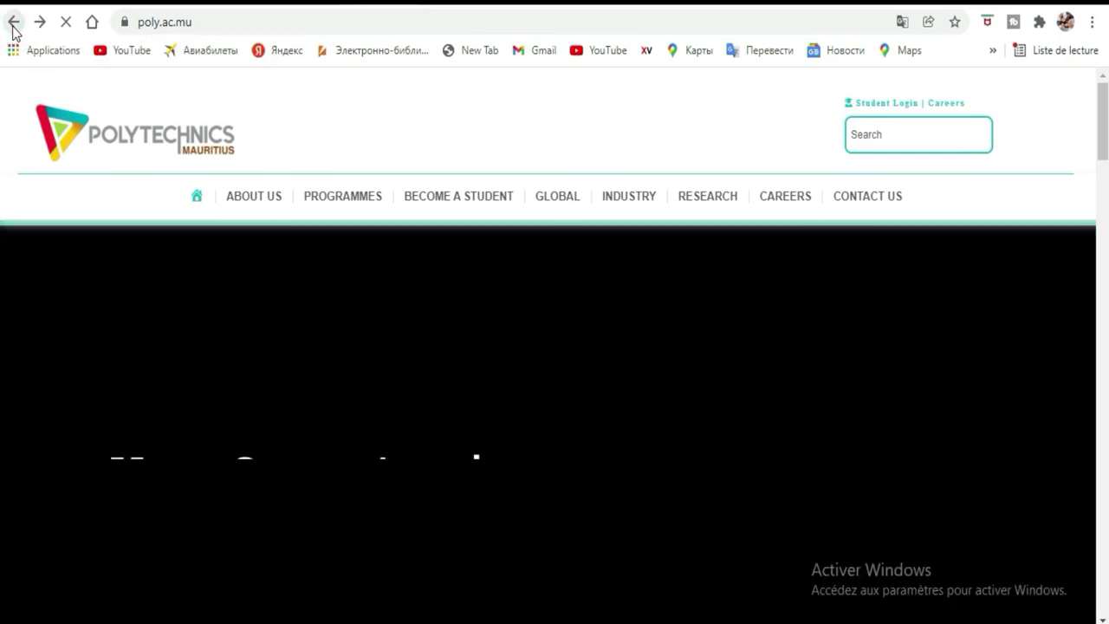
pyautogui.click(14, 26)
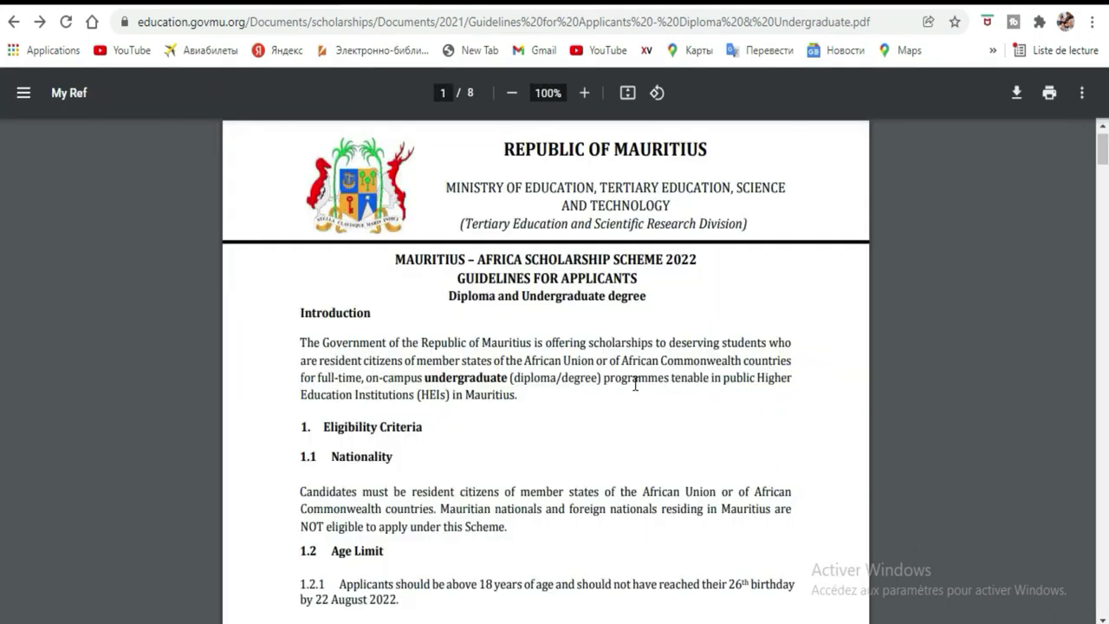
# Step: Find the public institutions and their application windows in section 8 of the guidelines, and try the University of Mauritius website link
pyautogui.scroll(-20, 635, 384)
pyautogui.scroll(-20, 635, 384)
pyautogui.scroll(-20, 635, 384)
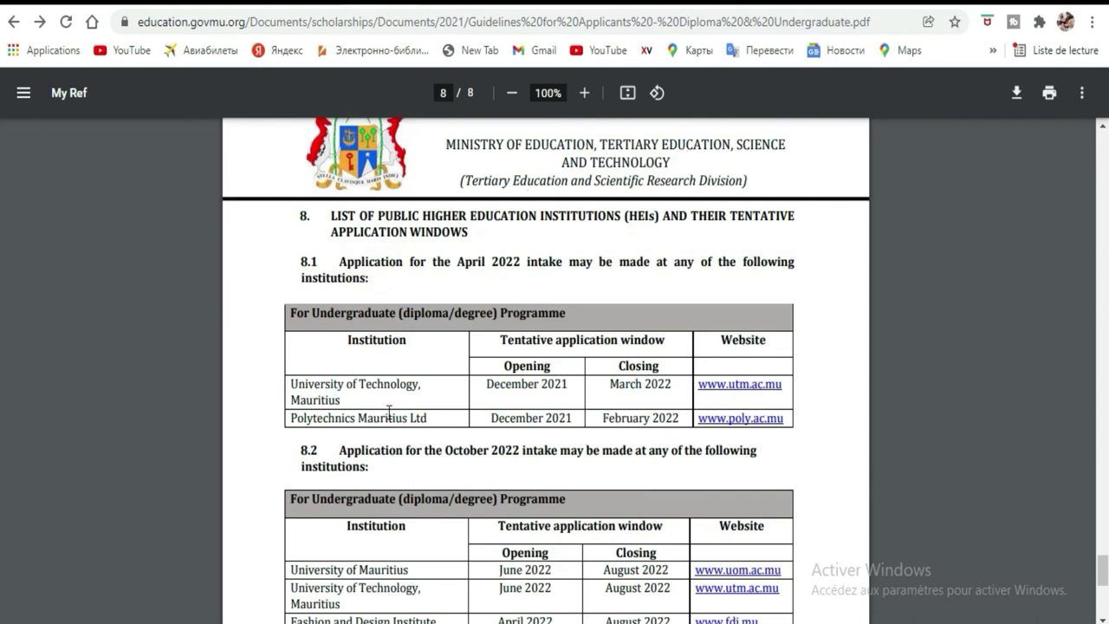
pyautogui.scroll(-3, 715, 468)
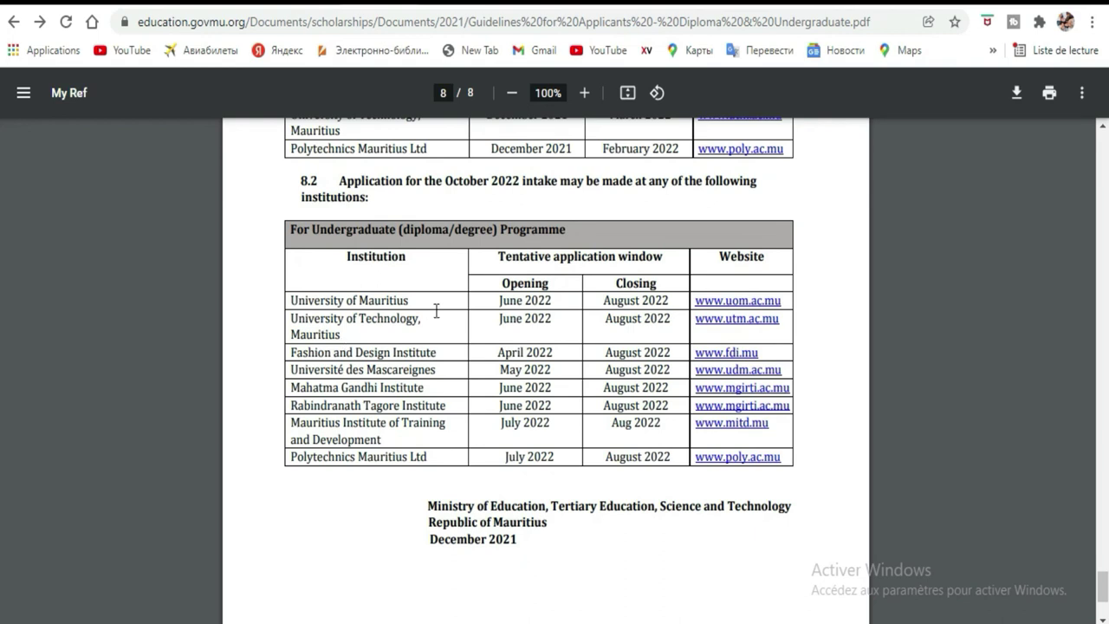
pyautogui.click(731, 303)
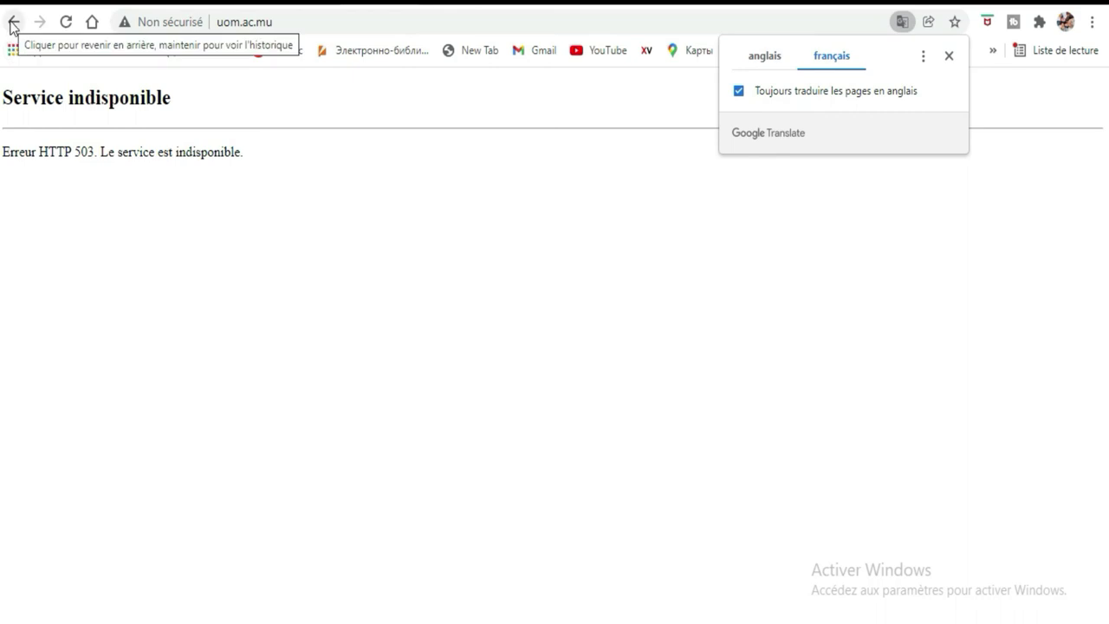
# Step: Return to section 8 of the guidelines PDF and open the University of Technology, Mauritius website from the October 2022 intake table
pyautogui.click(13, 23)
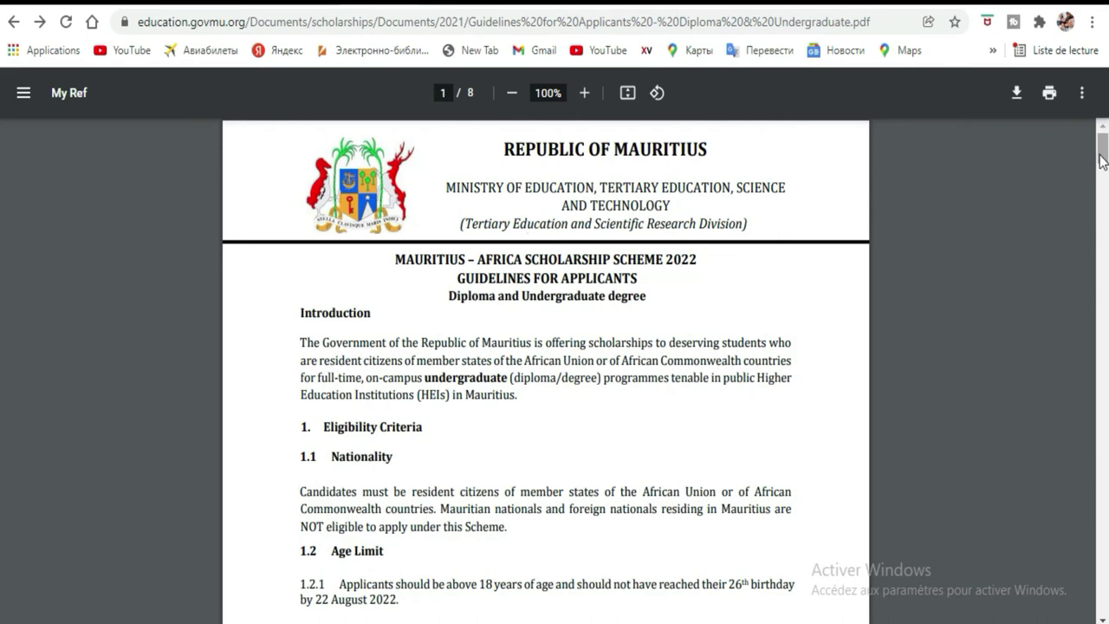
pyautogui.moveTo(1103, 161); pyautogui.dragTo(1106, 381)
pyautogui.moveTo(0, 387); pyautogui.dragTo(0, 468)
pyautogui.scroll(-15, 743, 519)
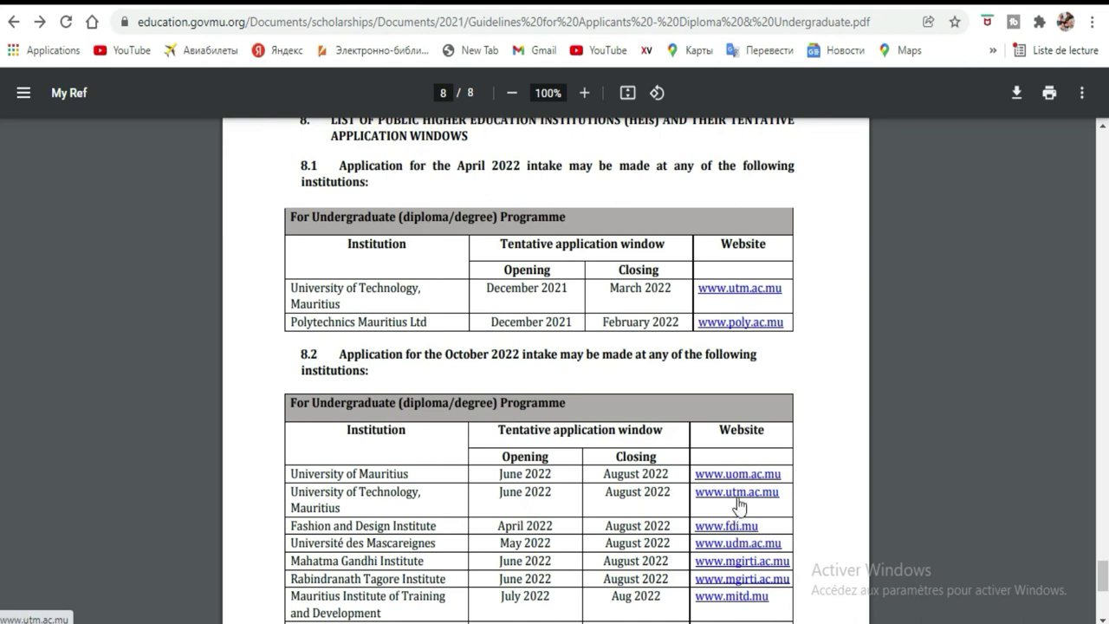
pyautogui.click(738, 507)
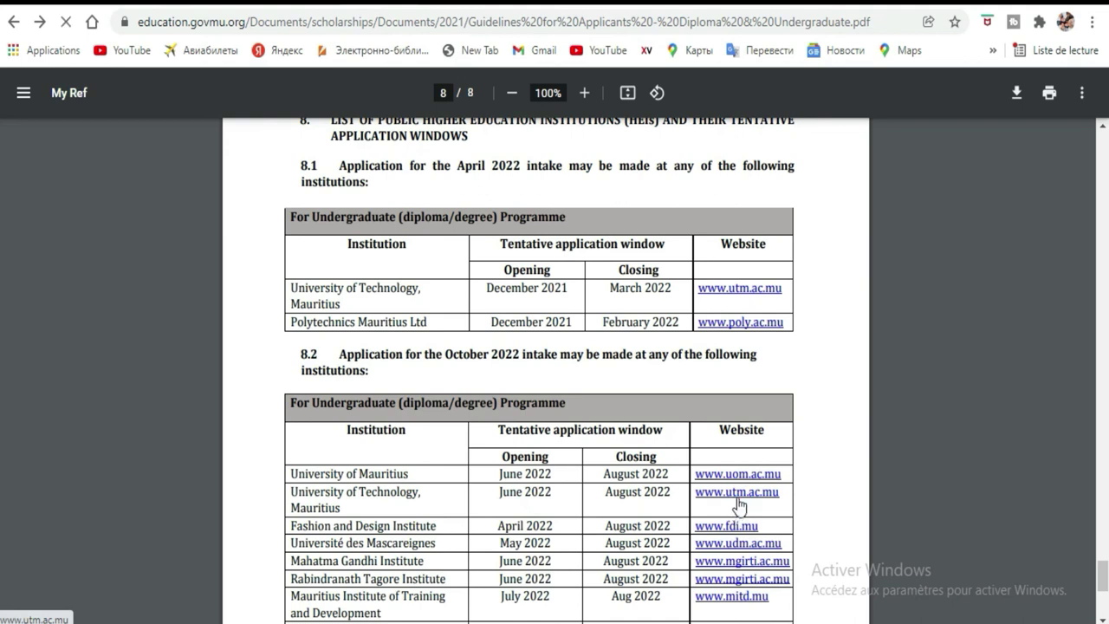